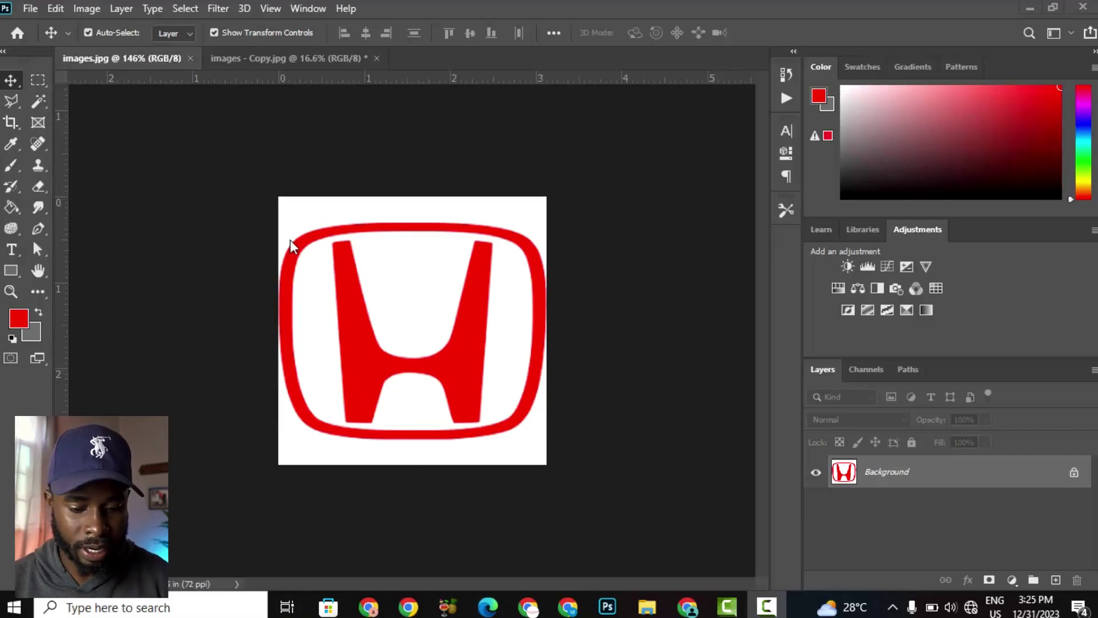
Step: Zoom in and out to inspect the low-resolution Honda logo
scroll(269, 309, up, 2)
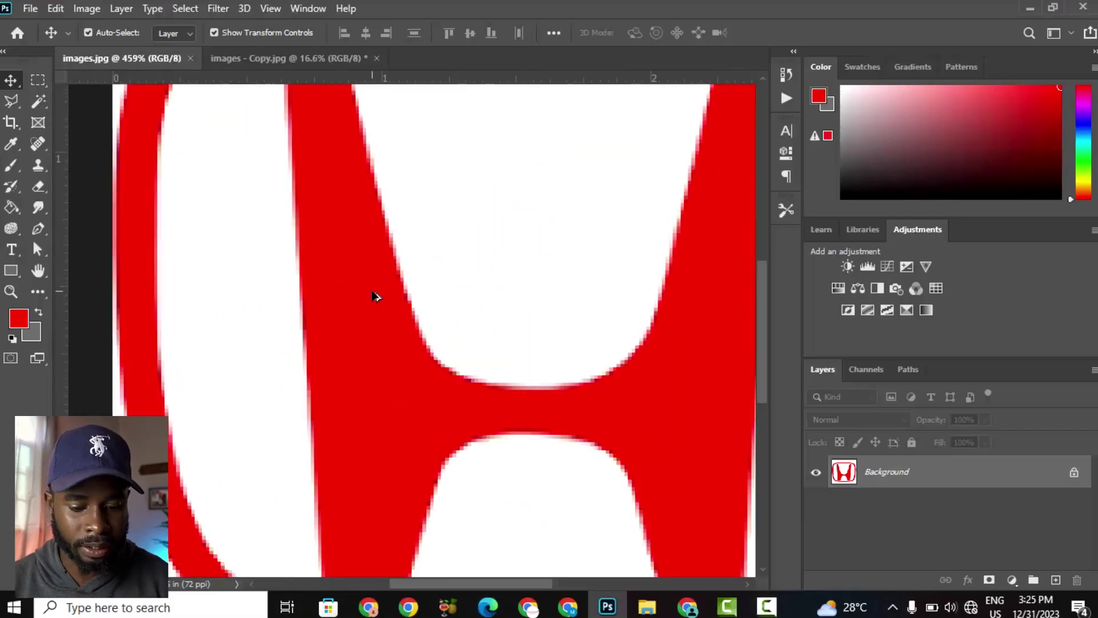
scroll(375, 295, up, 1)
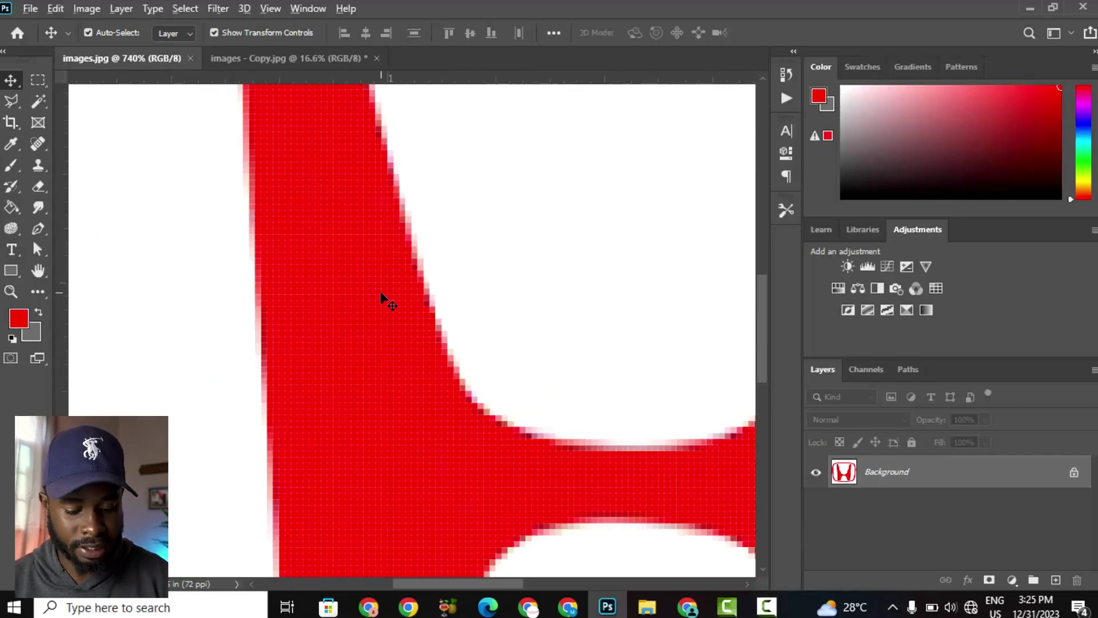
scroll(380, 295, up, 1)
scroll(416, 237, down, 1)
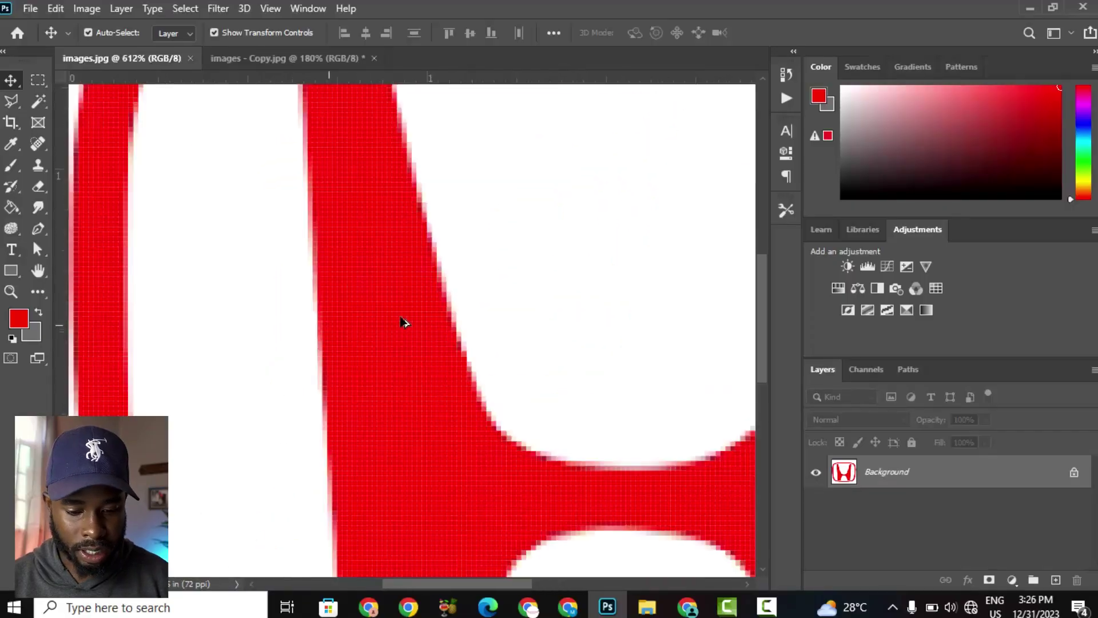
scroll(417, 350, down, 2)
scroll(159, 360, down, 2)
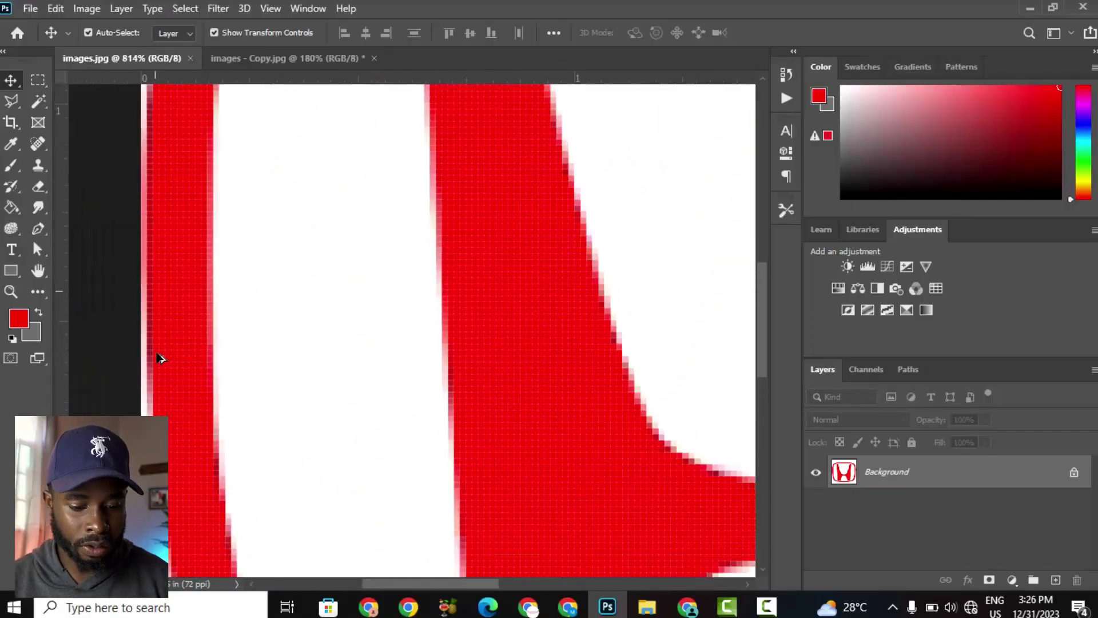
scroll(174, 348, up, 2)
scroll(173, 348, down, 4)
scroll(219, 310, down, 2)
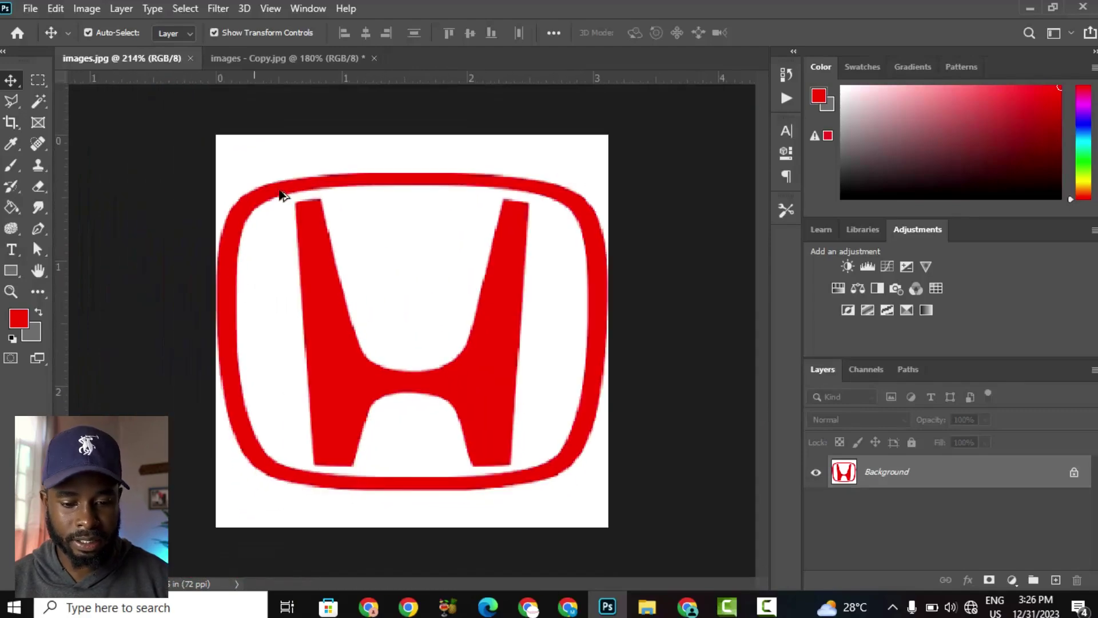
Step: Resample images.jpg to 2000 px width at 300 pixels per inch via Image Size
click(96, 9)
mouse_move(122, 51)
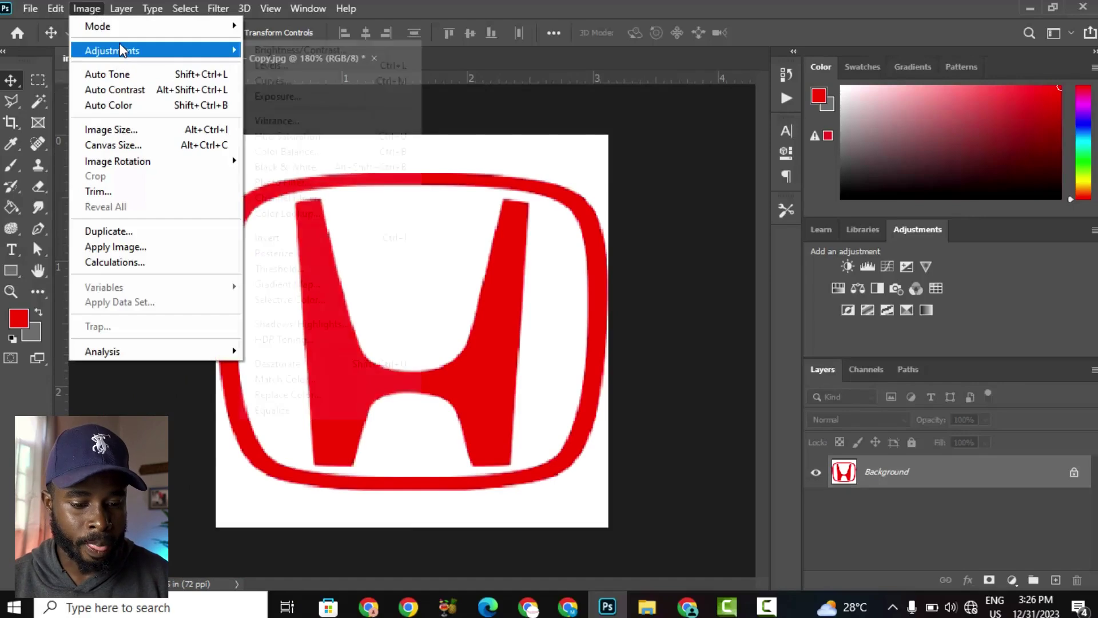
click(131, 133)
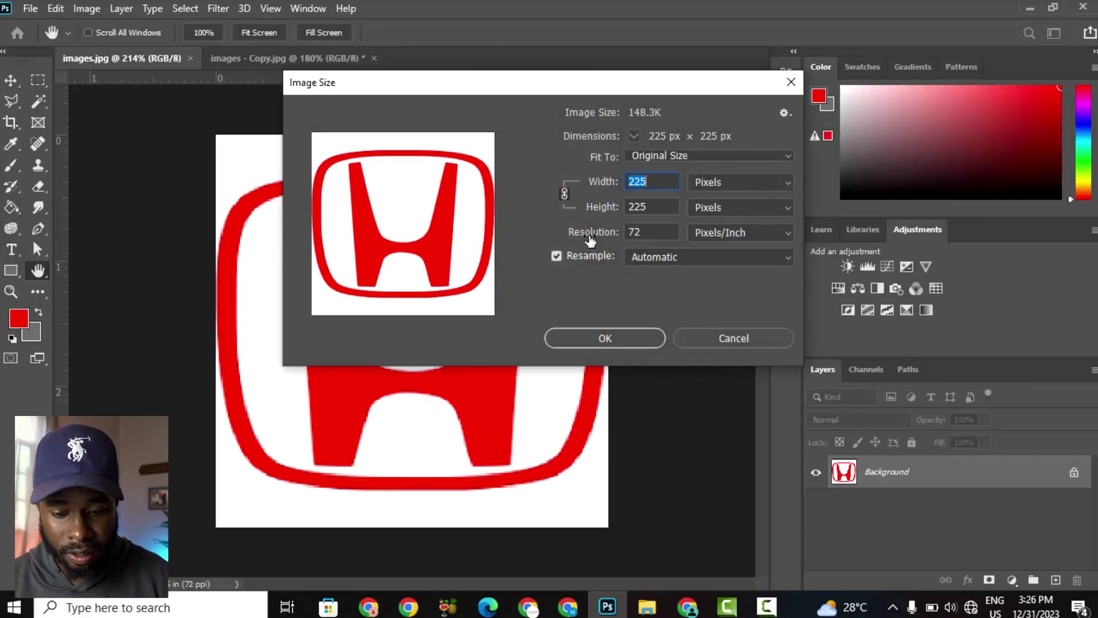
click(649, 232)
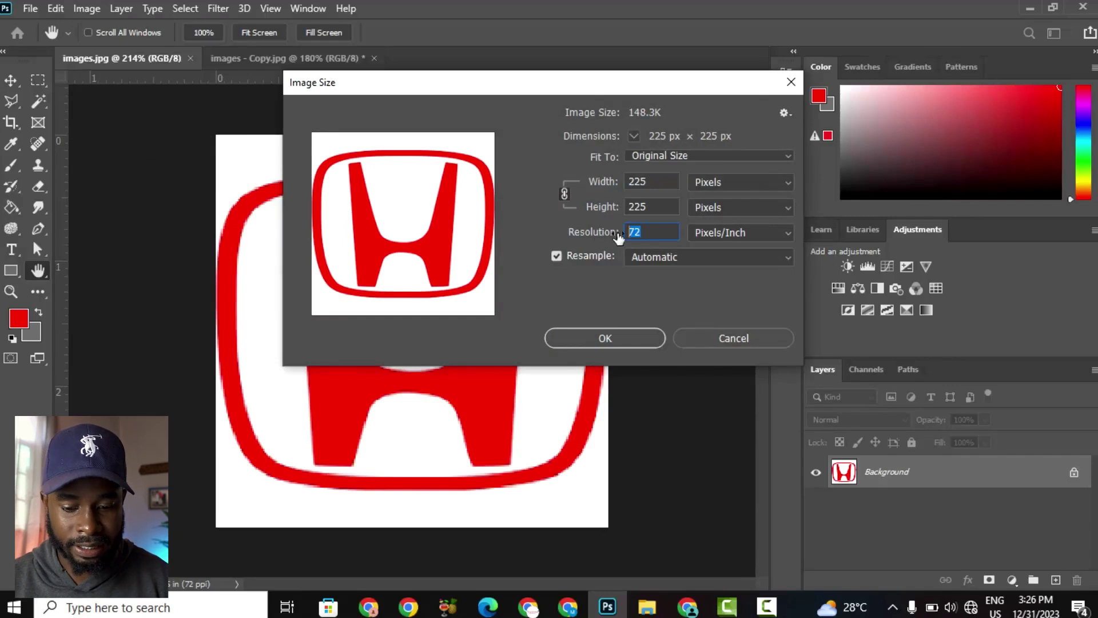
text(300)
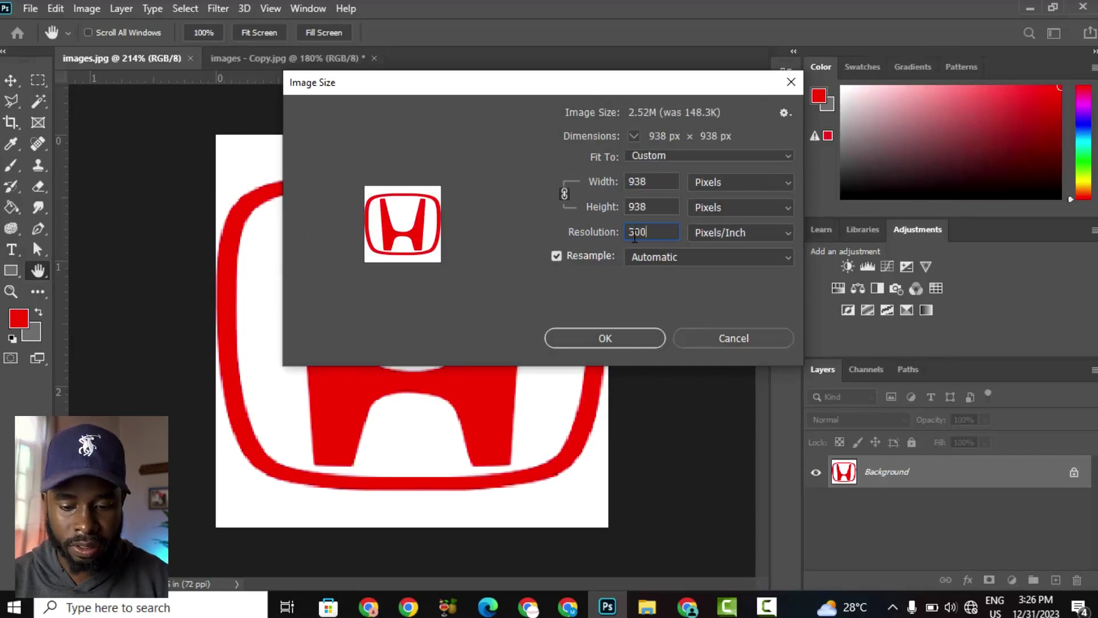
double_click(654, 182)
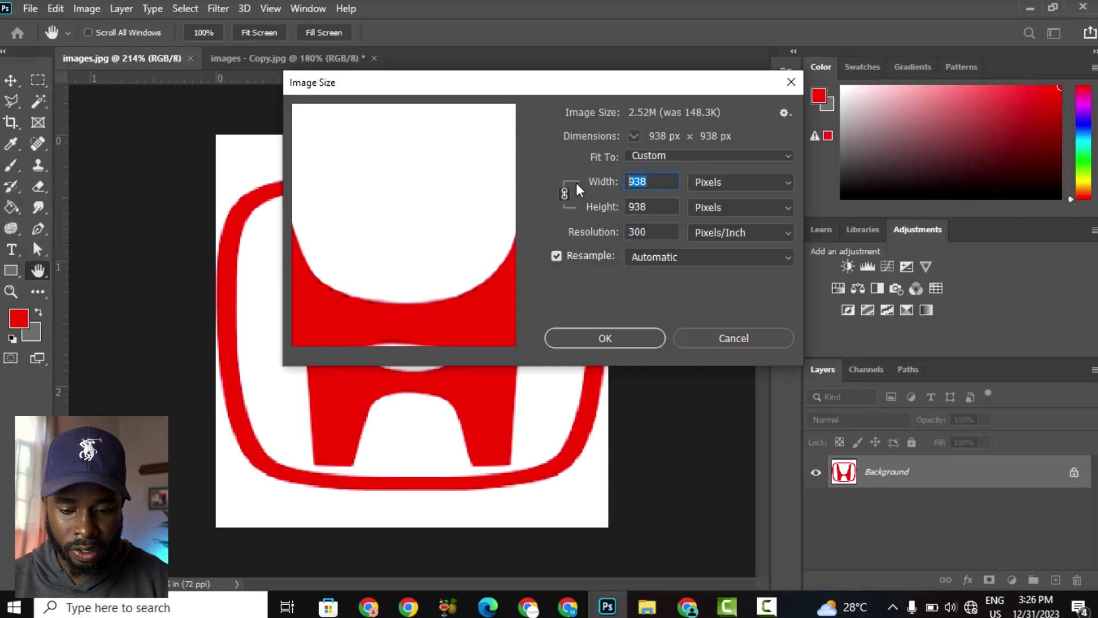
text(2000)
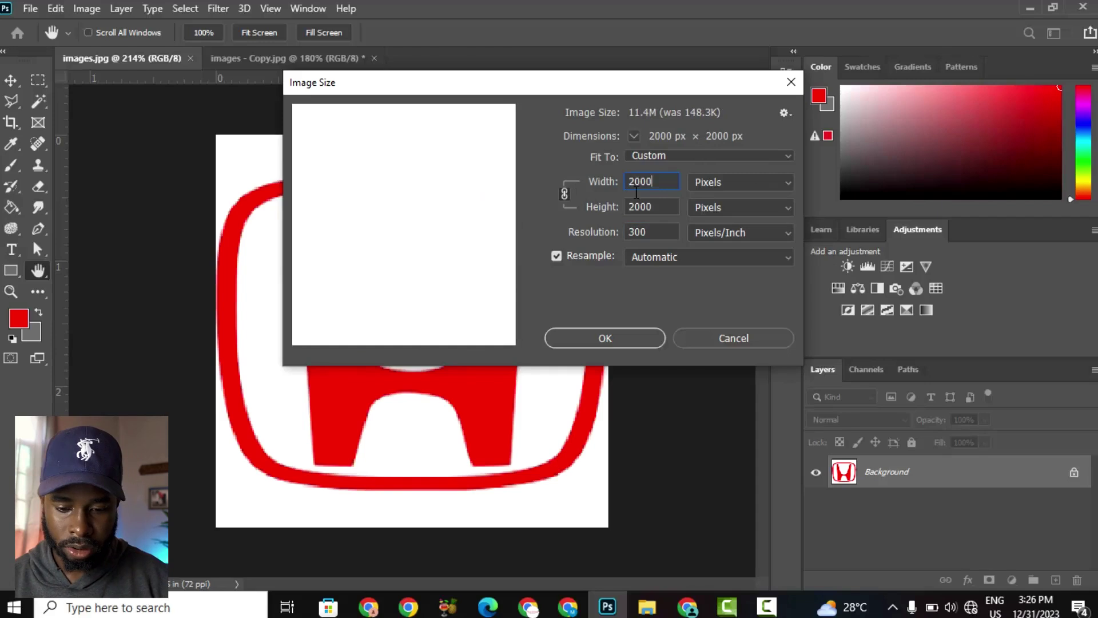
click(605, 339)
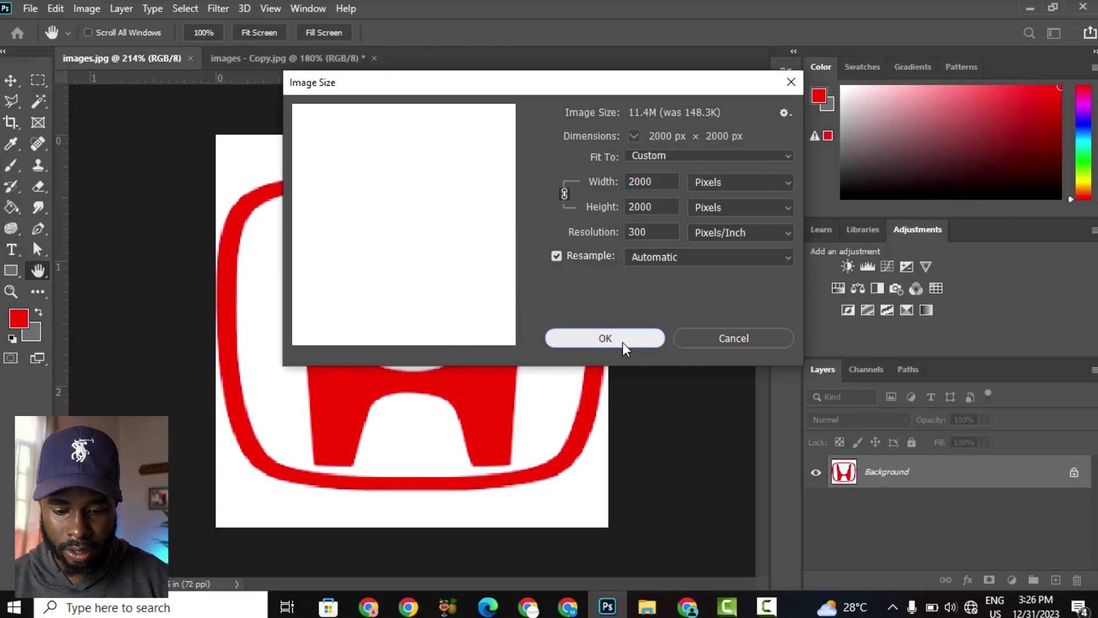
Step: Zoom in and out to check the upscaled 2000 × 2000 px logo
scroll(362, 351, down, 10)
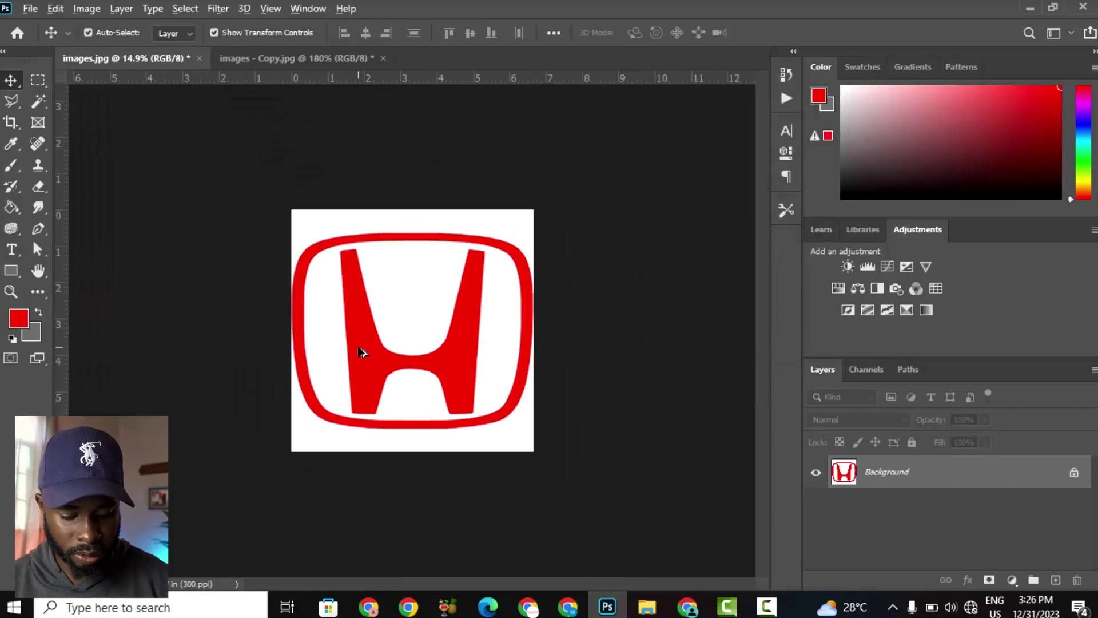
scroll(361, 351, down, 1)
scroll(360, 352, up, 3)
scroll(359, 353, down, 2)
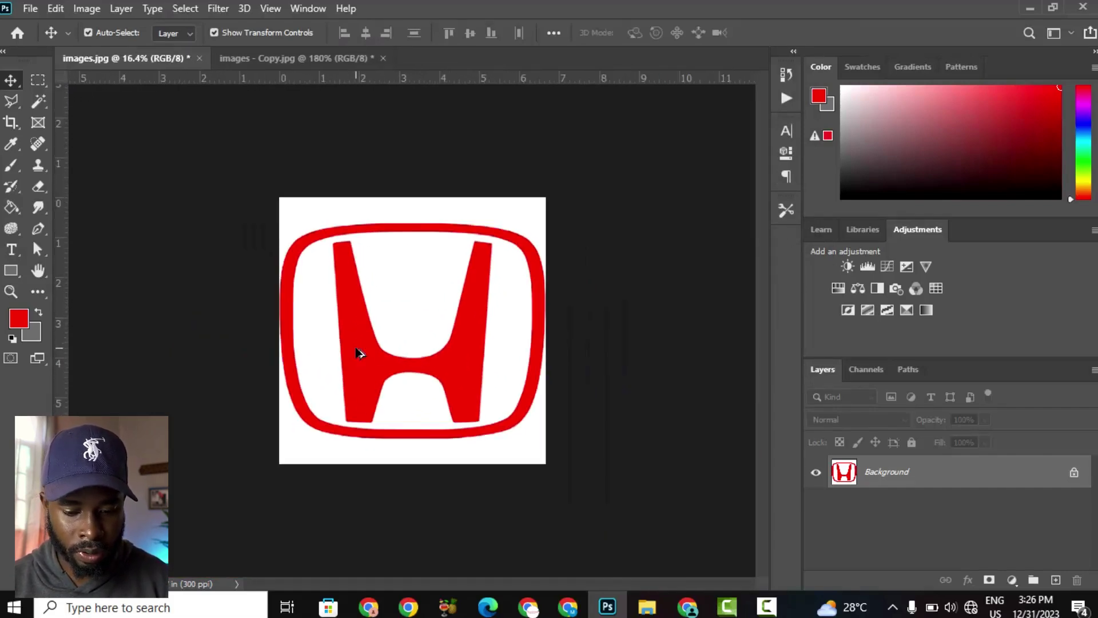
scroll(360, 353, up, 5)
scroll(289, 354, down, 2)
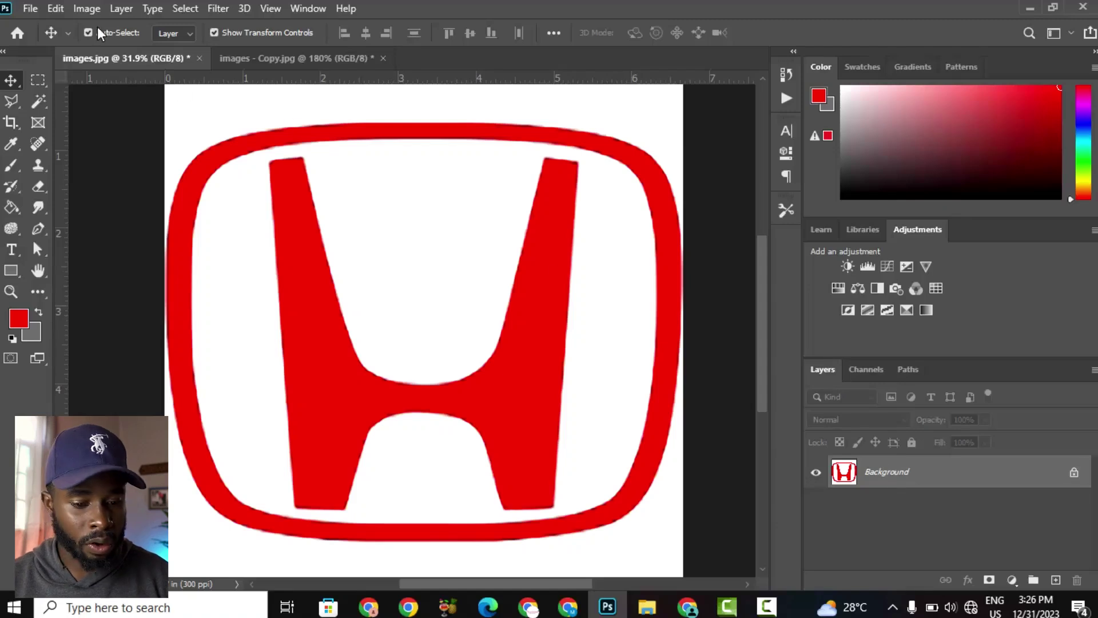
Step: Apply a Levels adjustment with input levels 100 / 1.00 / 138 to the logo
click(87, 9)
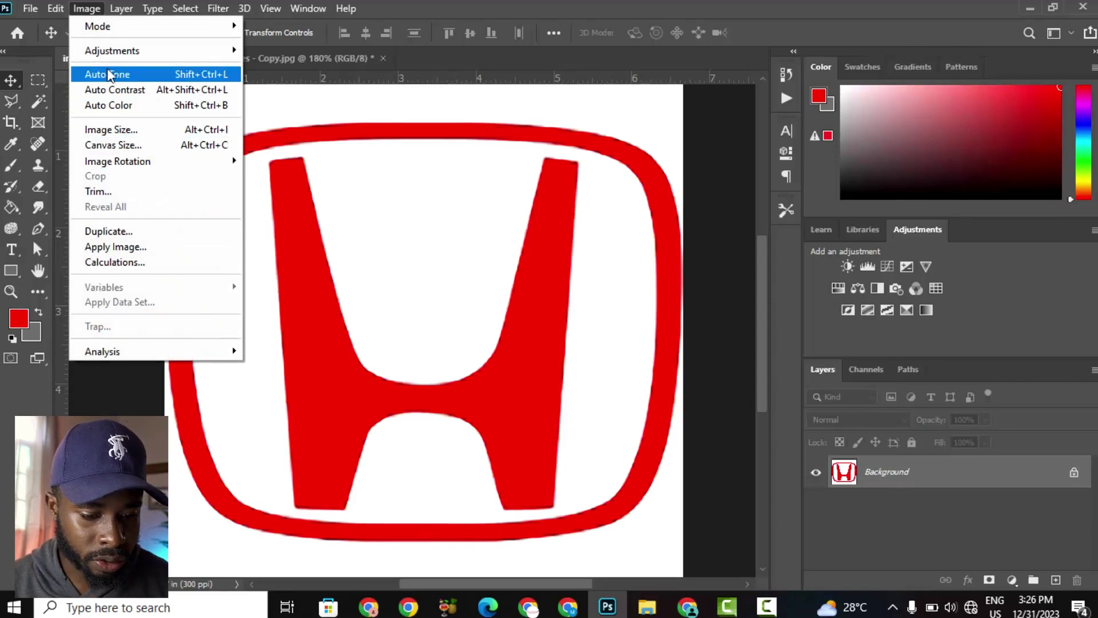
mouse_move(114, 53)
click(303, 65)
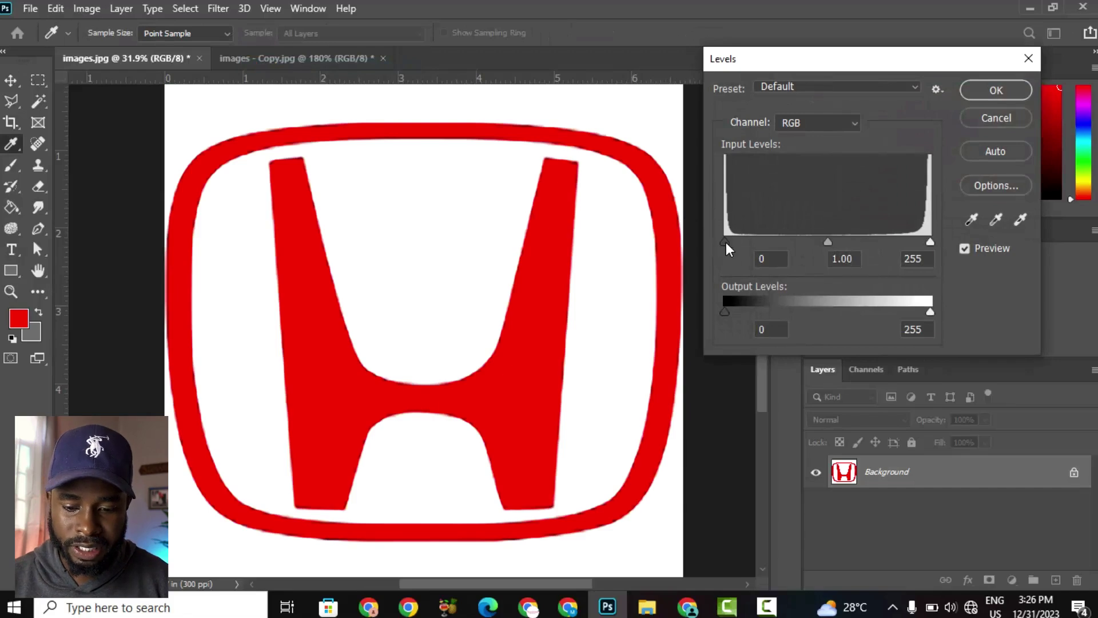
drag(725, 242, 754, 242)
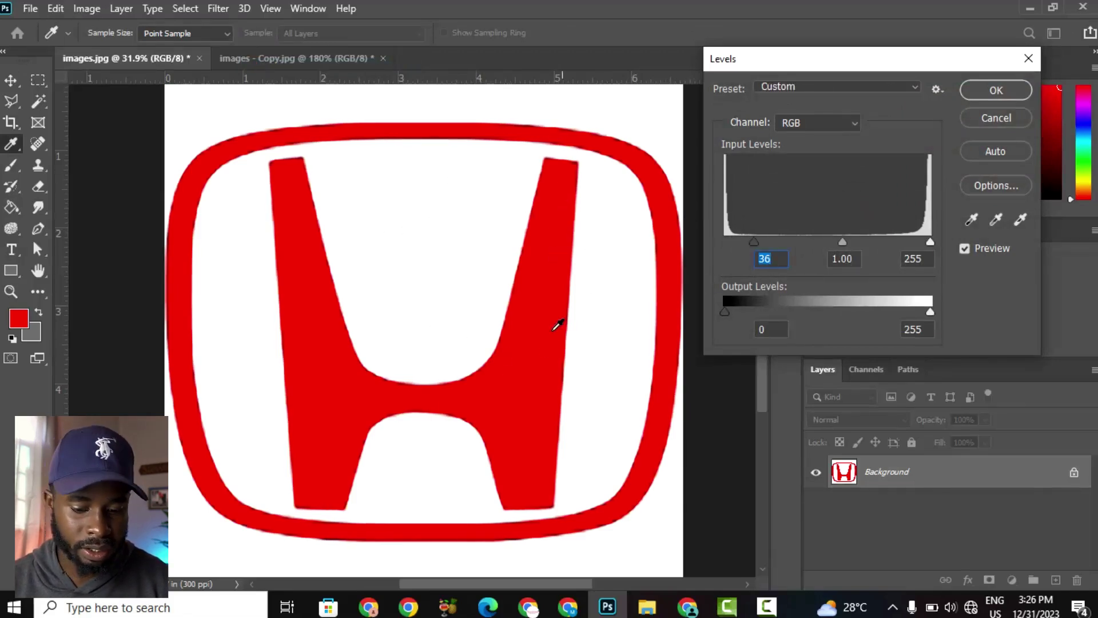
drag(752, 245, 795, 243)
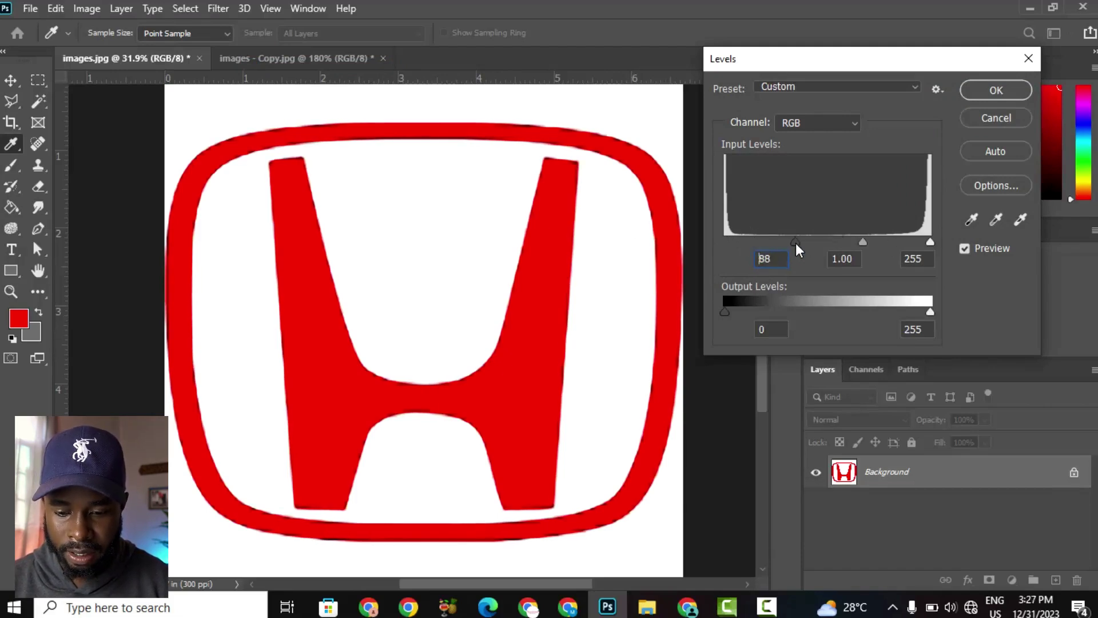
drag(929, 243, 836, 243)
click(805, 242)
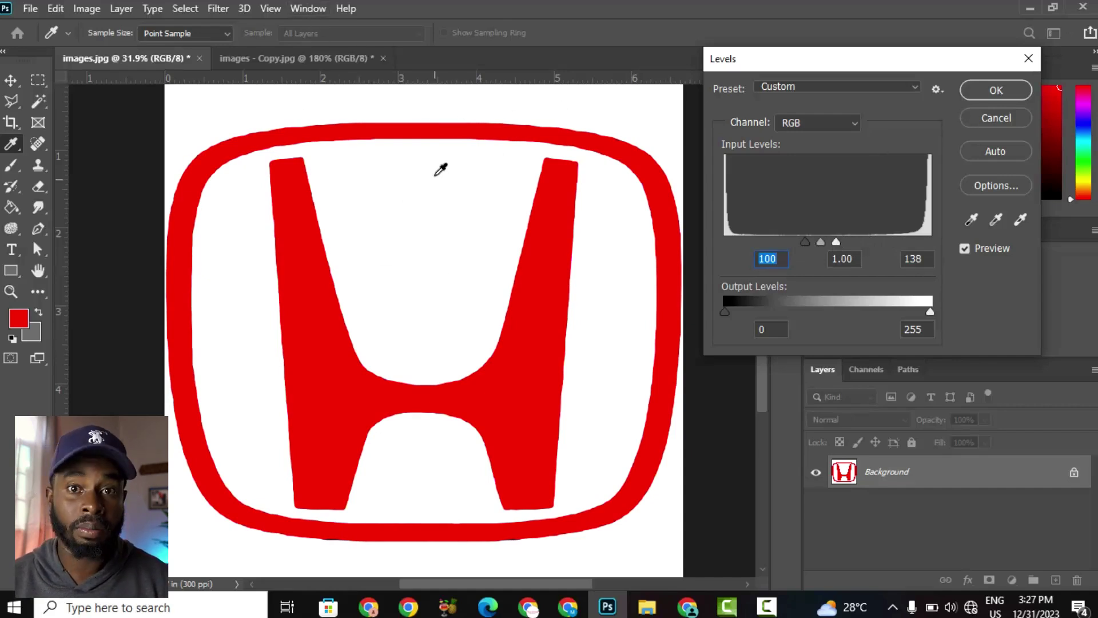
click(975, 100)
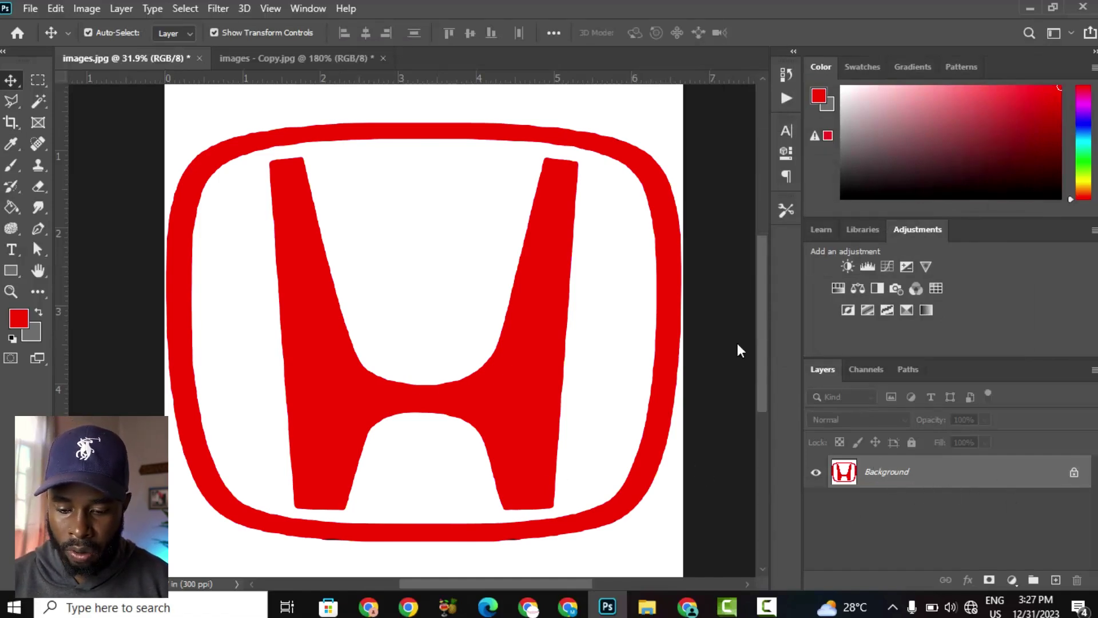
Step: Apply a roughly 20-pixel Gaussian Blur to the logo and add a Curves adjustment layer
click(221, 9)
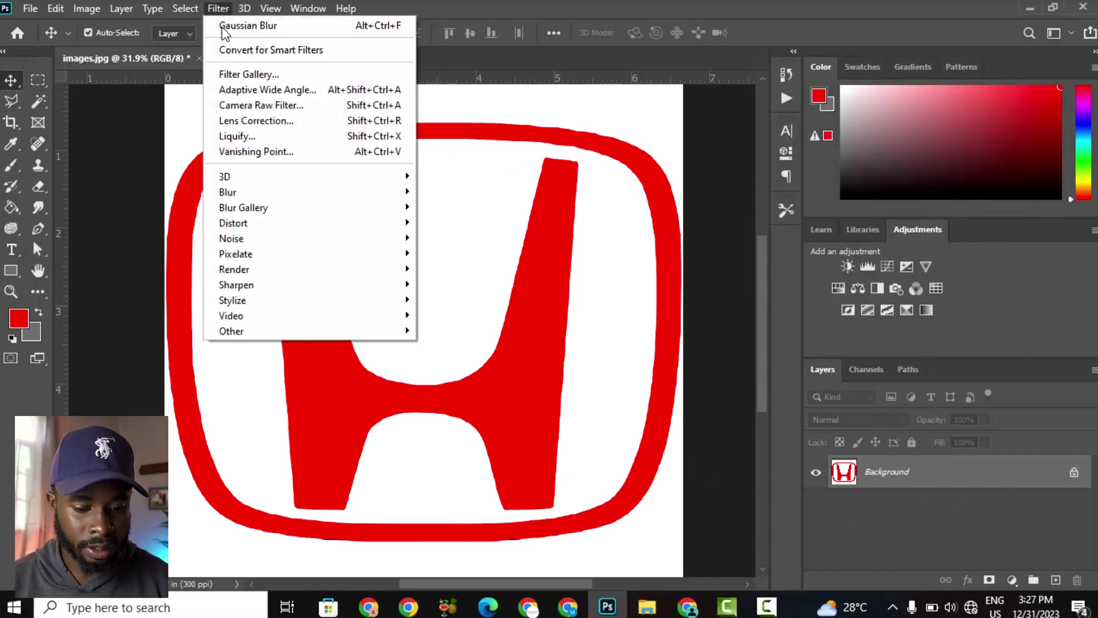
mouse_move(372, 192)
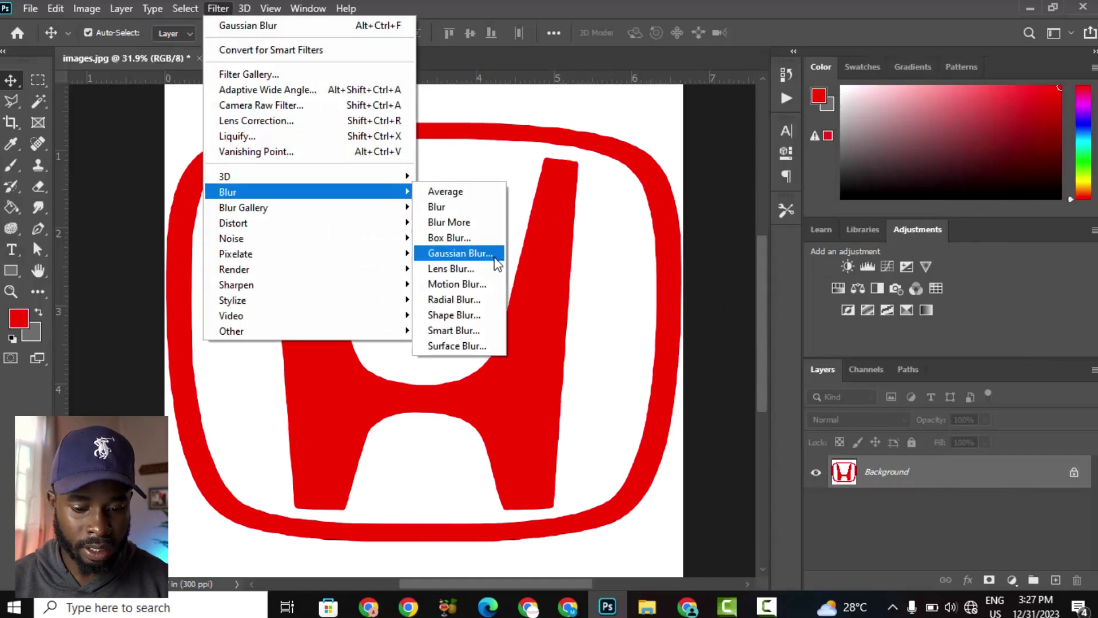
click(461, 254)
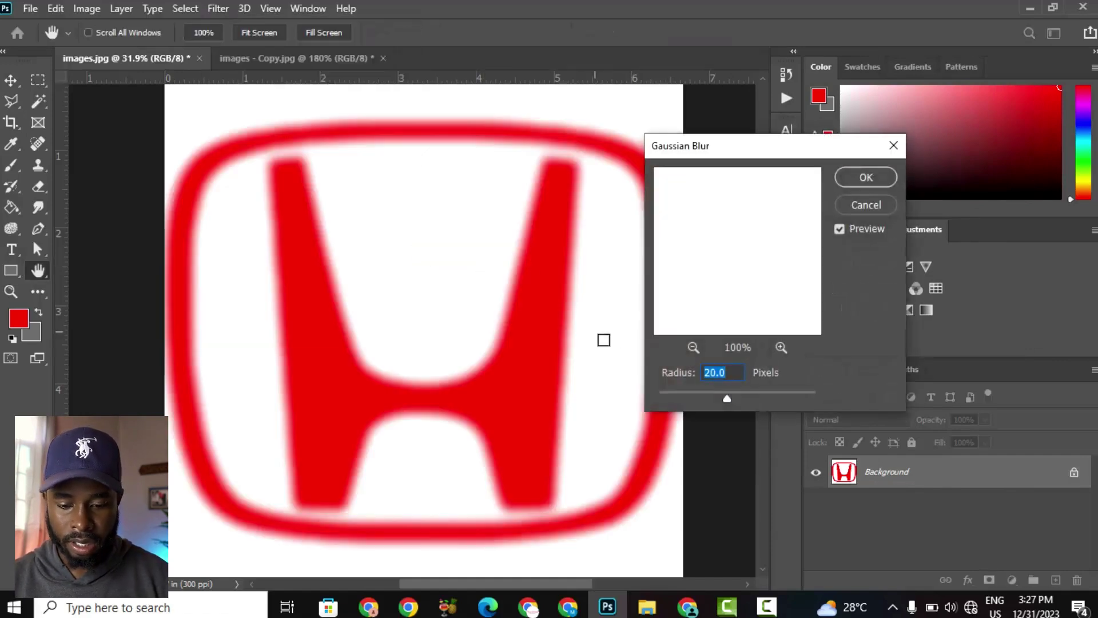
drag(725, 399, 728, 400)
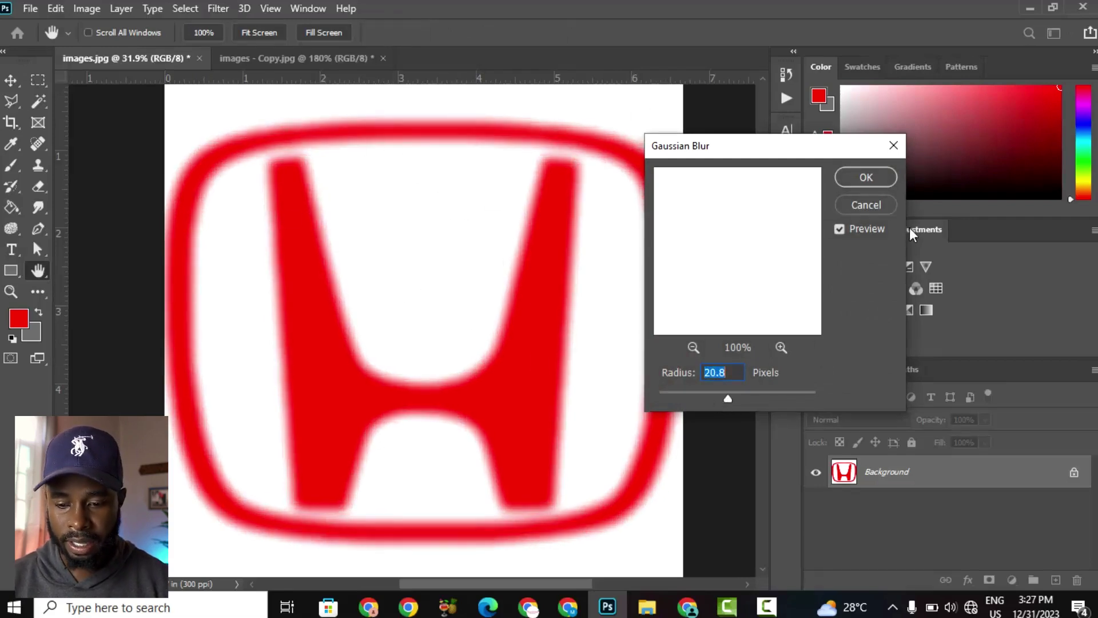
click(876, 180)
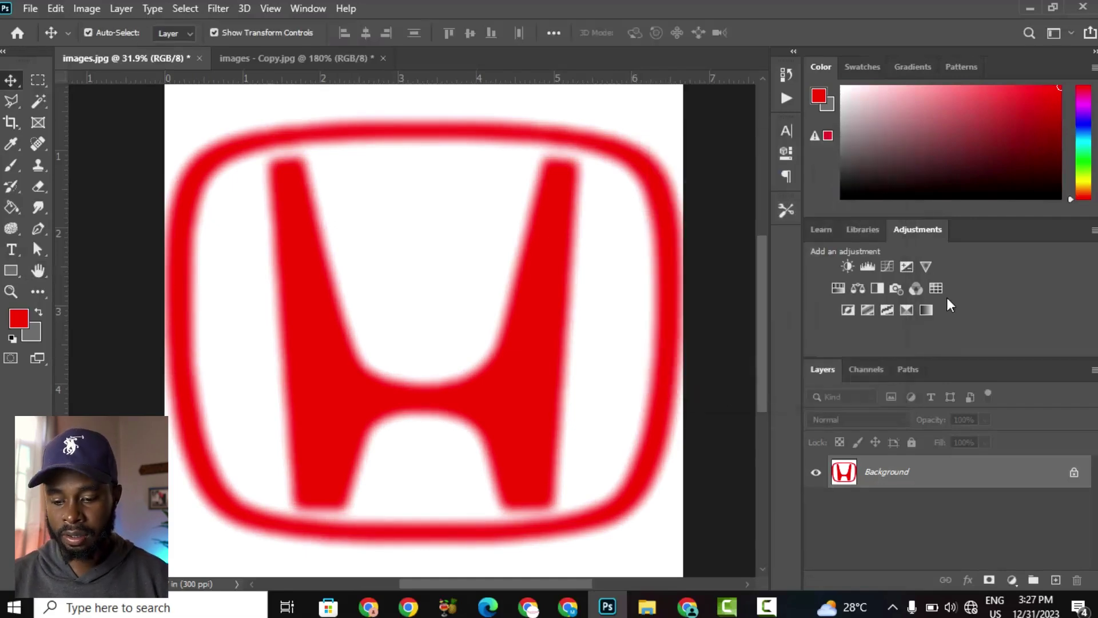
click(1010, 580)
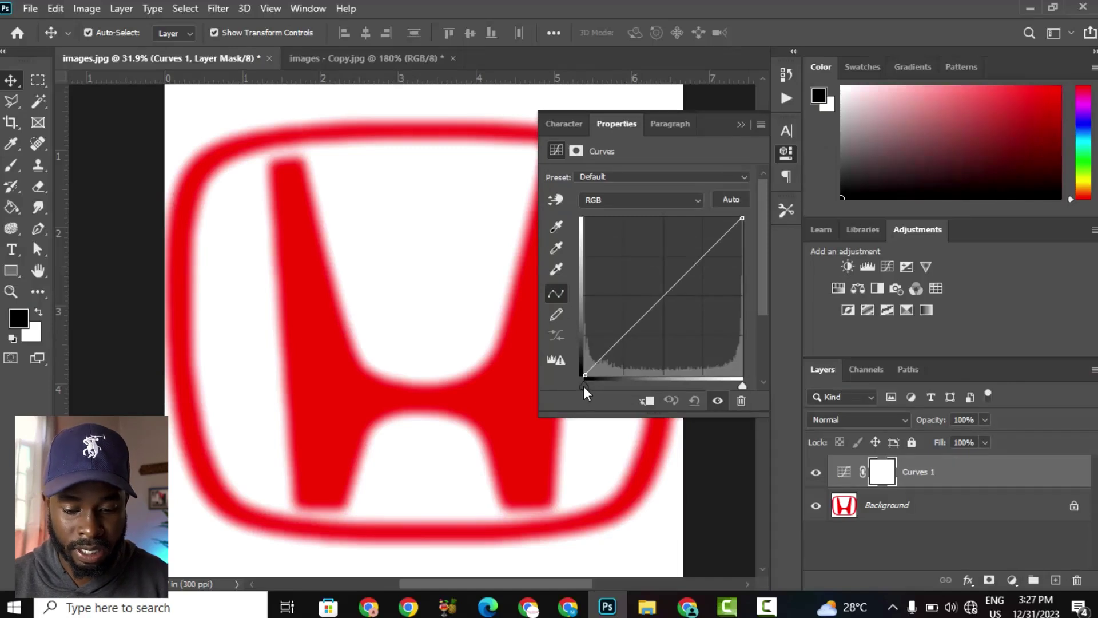
Step: Pull the Curves 1 black and white points inward until the logo edges turn hard and crisp
drag(583, 386, 656, 407)
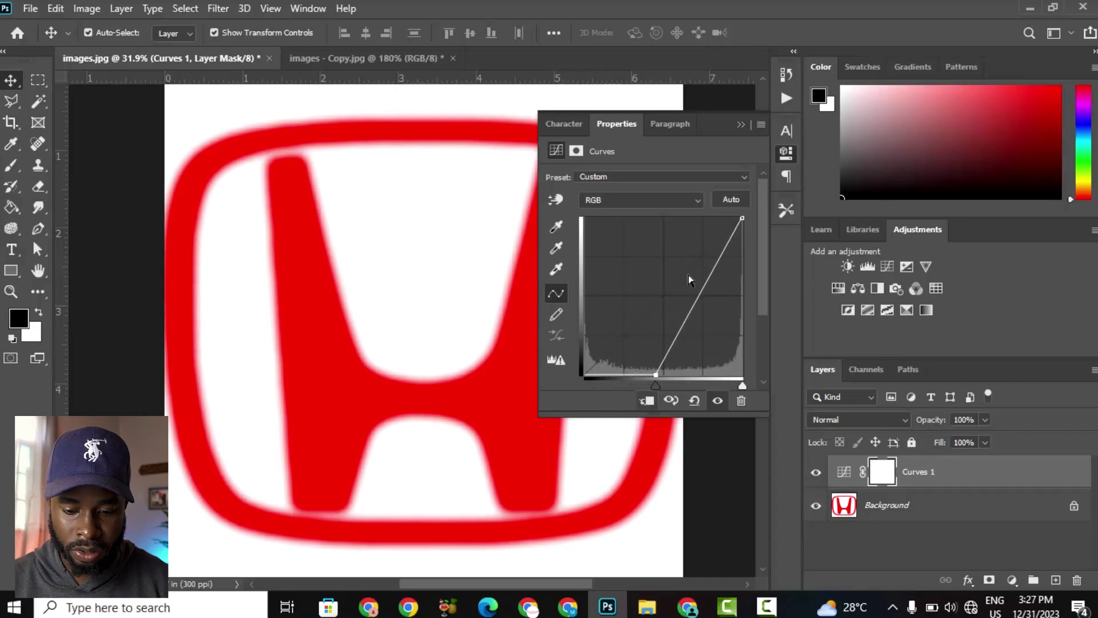
drag(742, 221, 671, 201)
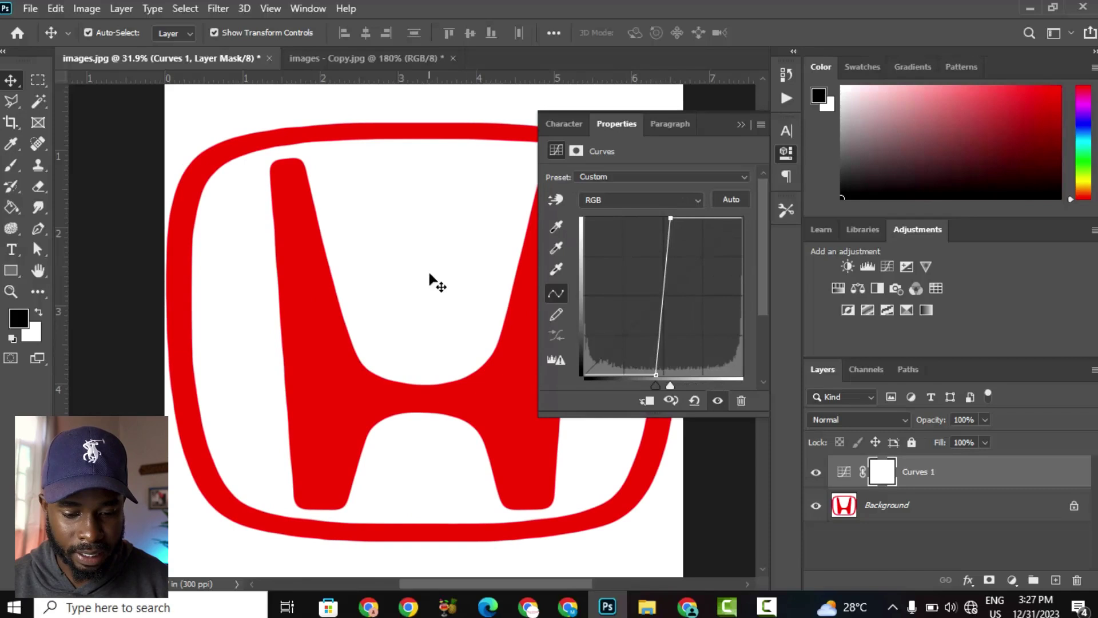
drag(656, 384, 658, 382)
drag(672, 221, 665, 218)
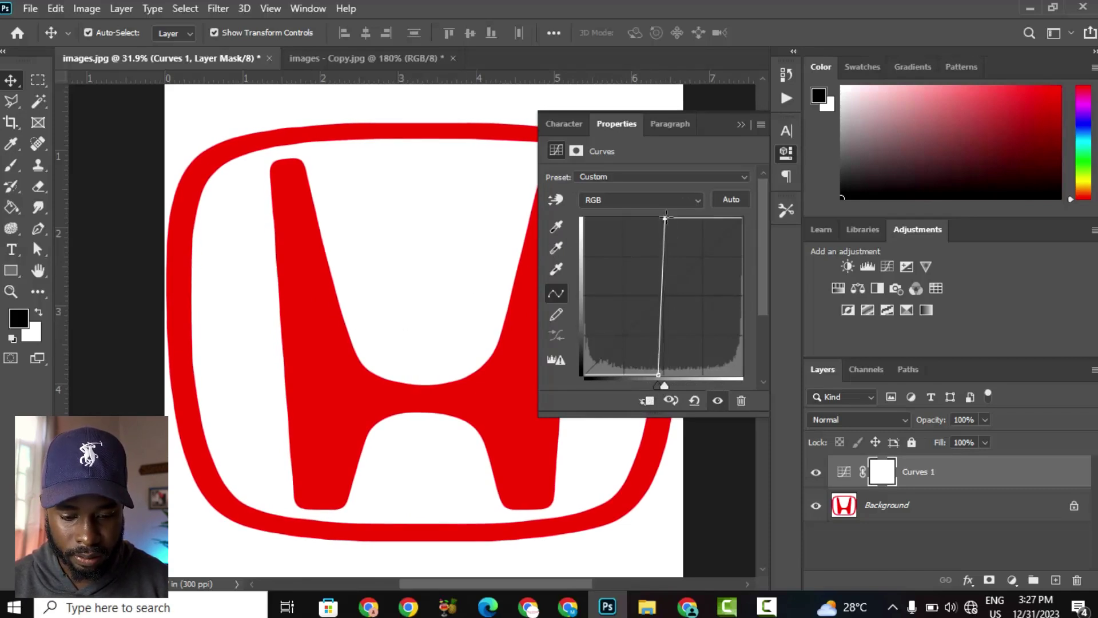
click(740, 126)
scroll(483, 389, down, 3)
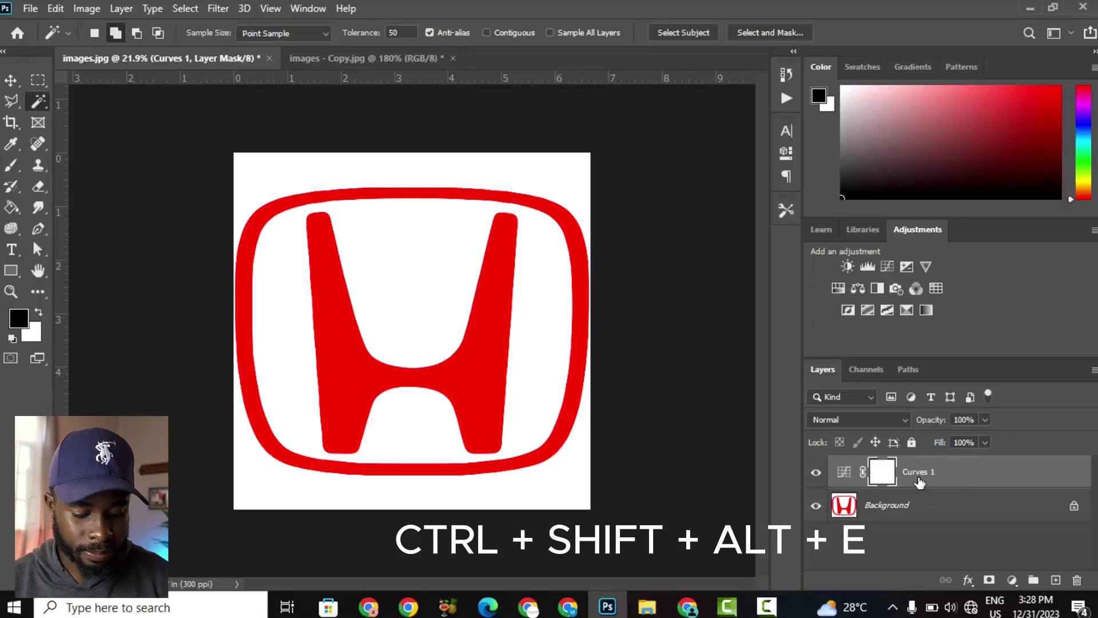
Step: Stamp all visible layers into a new merged Layer 1 with Ctrl+Shift+Alt+E
key(ctrl+shift+alt+e)
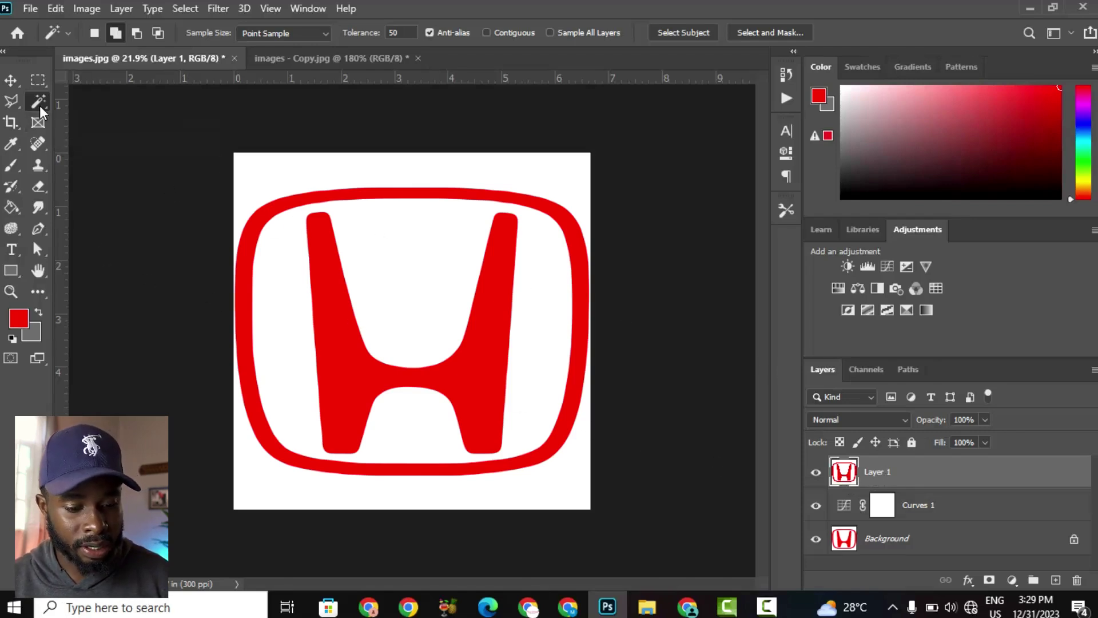
Step: Magic-wand select the red logo and make a work path from it at 1.0 pixel tolerance
click(346, 329)
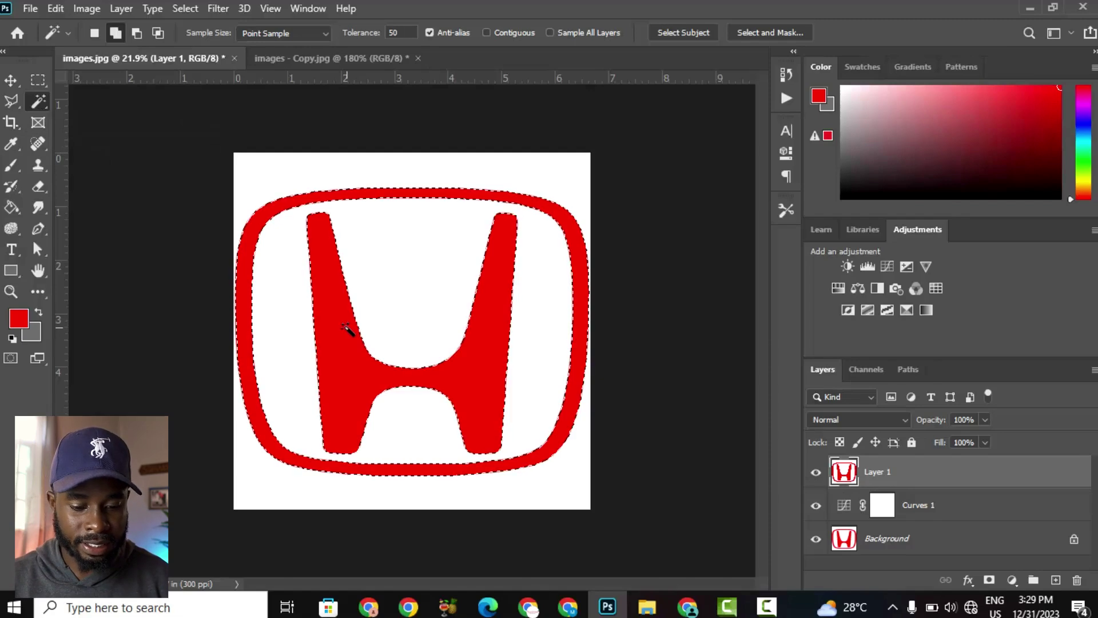
scroll(456, 238, up, 3)
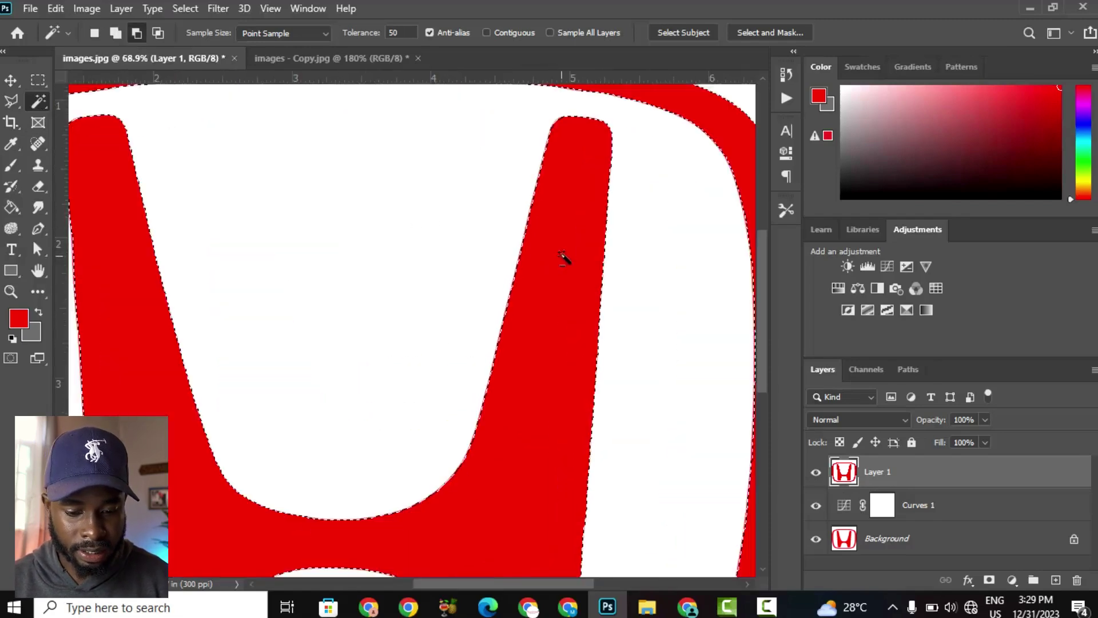
scroll(563, 258, down, 5)
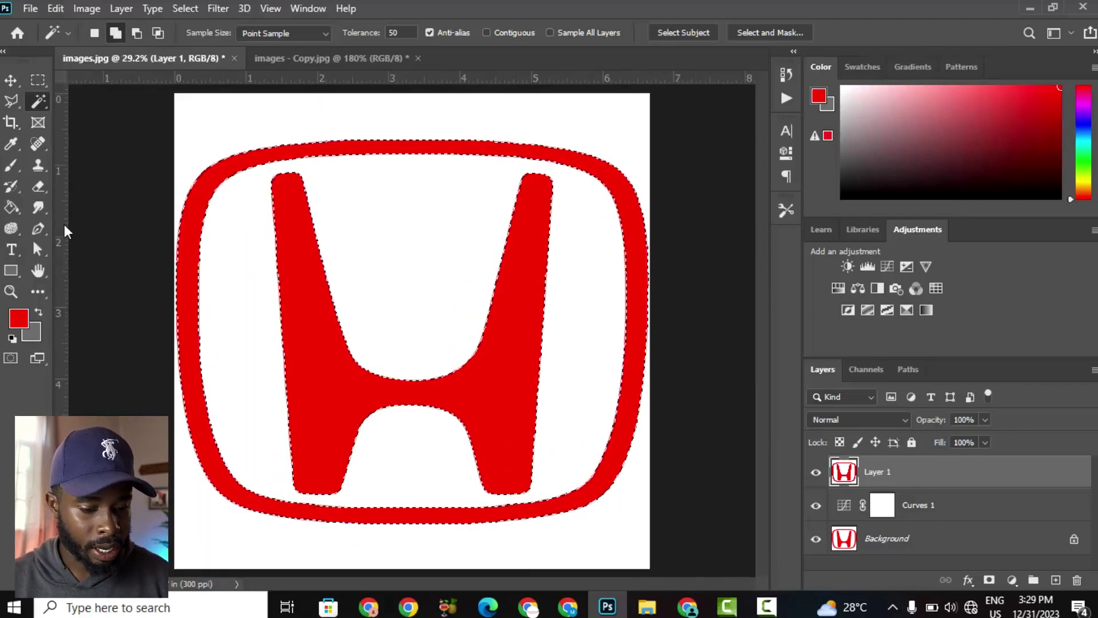
right_click(314, 318)
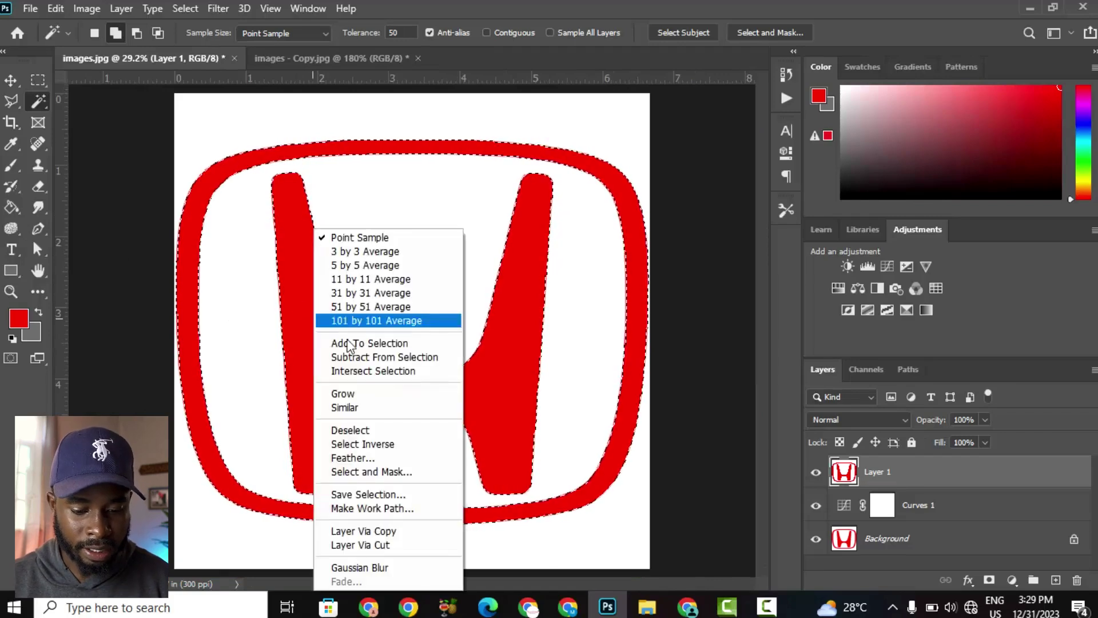
click(370, 509)
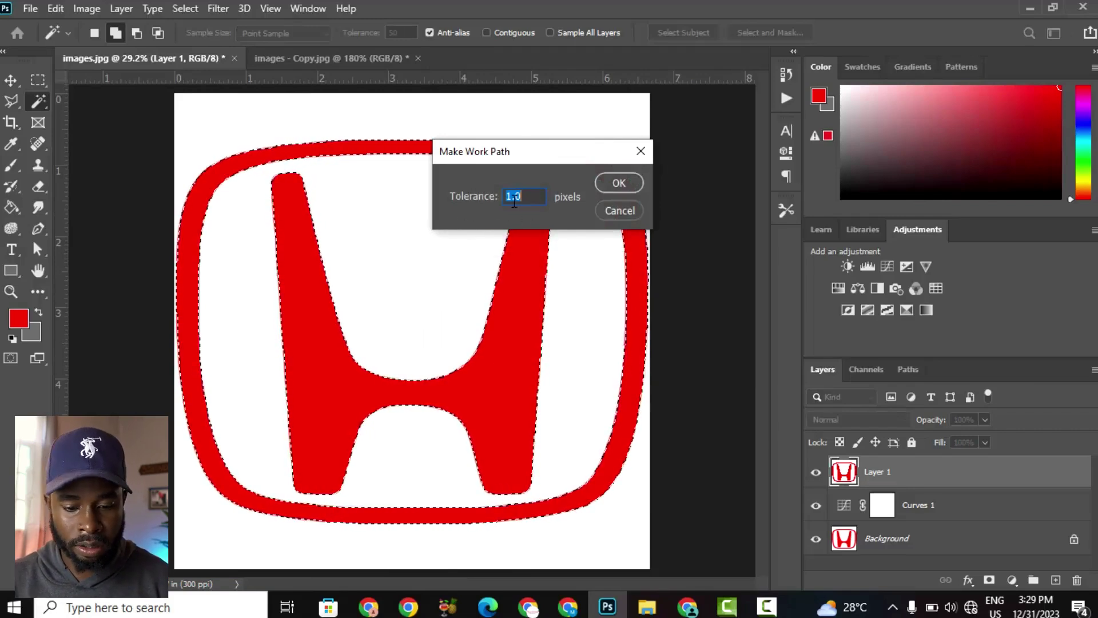
click(621, 180)
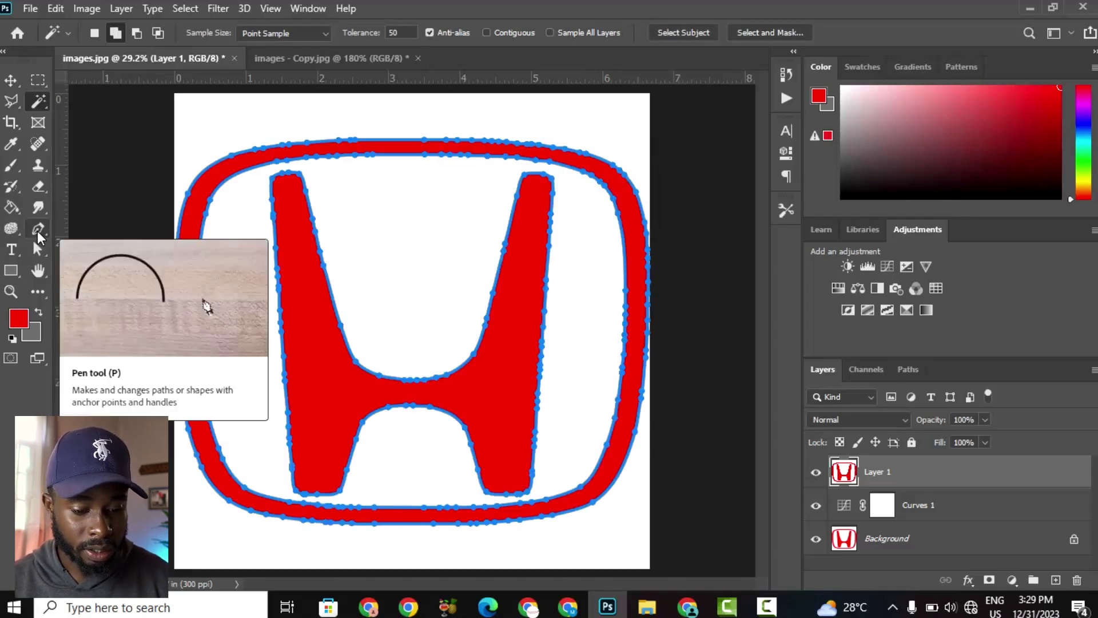
Step: Convert the work path into a Shape 1 vector layer using the Pen tool's Shape option
click(37, 231)
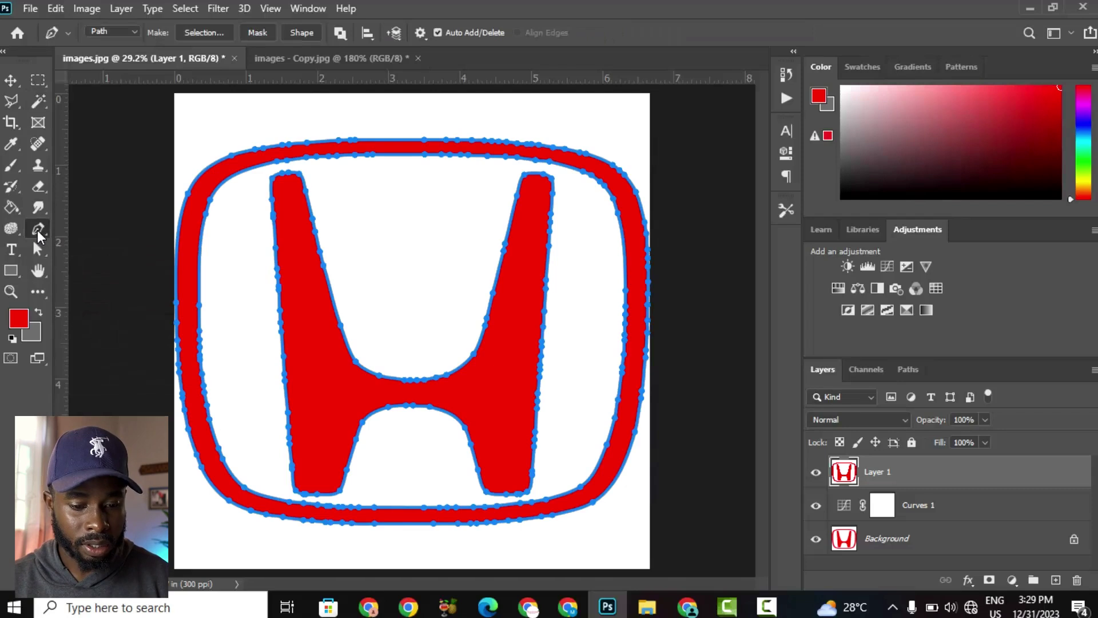
click(311, 33)
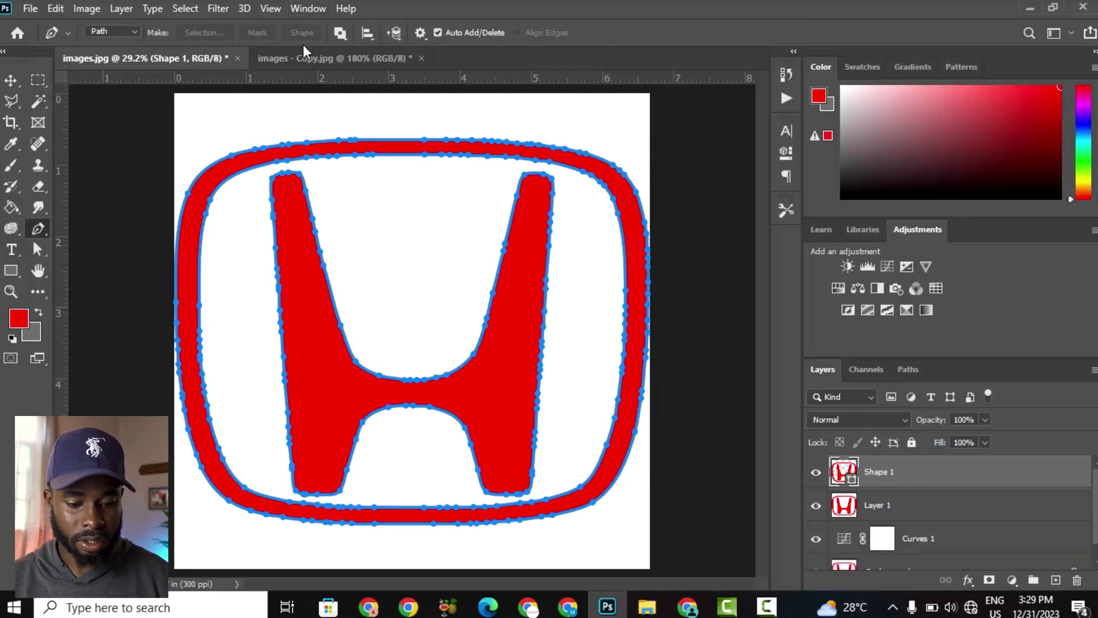
click(12, 80)
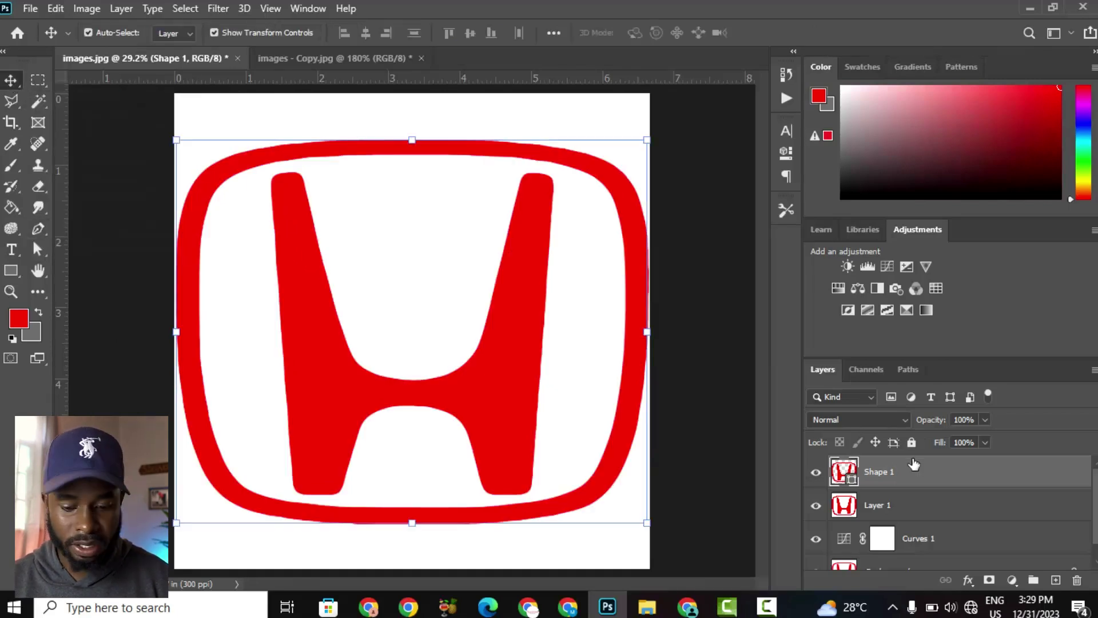
Step: Hide the Curves 1 and Background layers to view the shape alone
click(817, 540)
scroll(845, 516, down, 1)
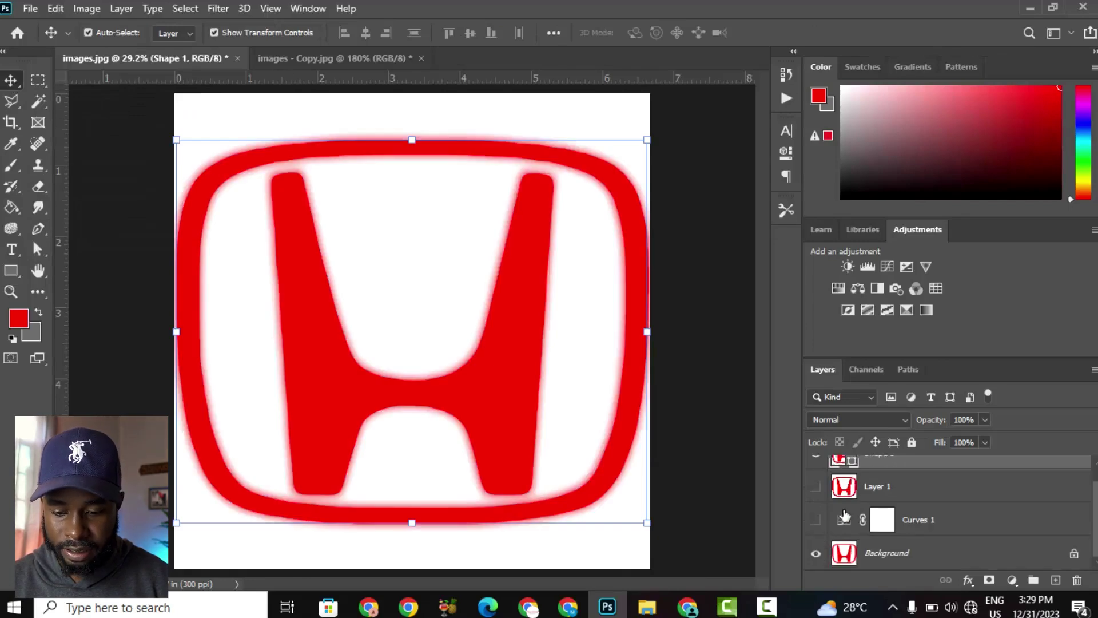
click(816, 554)
scroll(452, 388, up, 5)
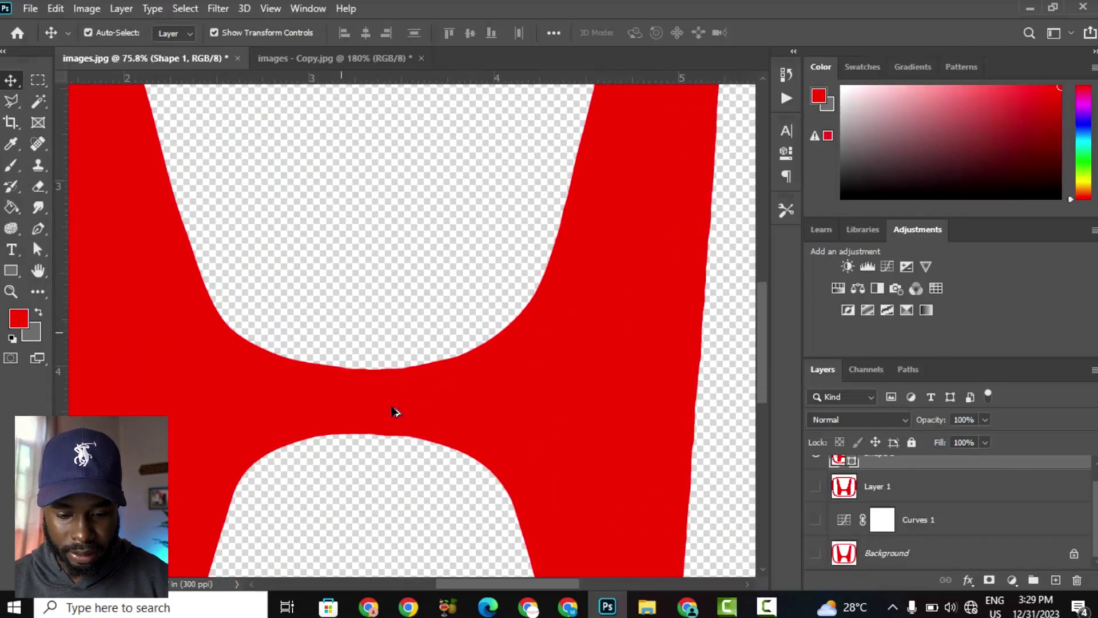
scroll(241, 400, up, 3)
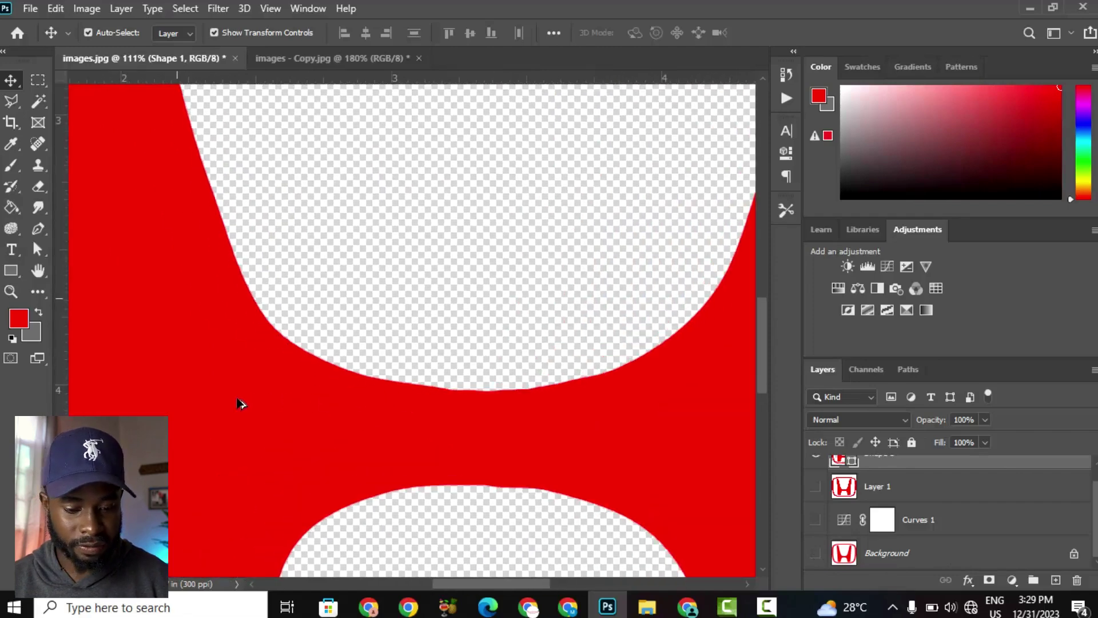
scroll(184, 314, down, 4)
scroll(172, 294, up, 3)
scroll(231, 280, down, 4)
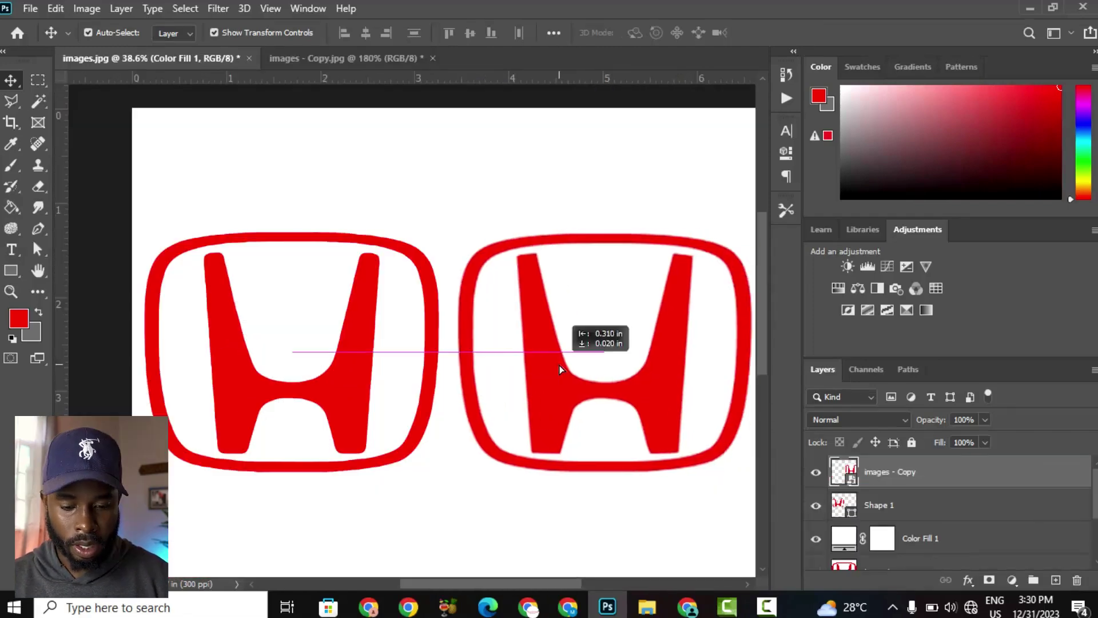
Step: Place the images - Copy logo right of Shape 1 and select each logo to compare edges
drag(558, 365, 561, 363)
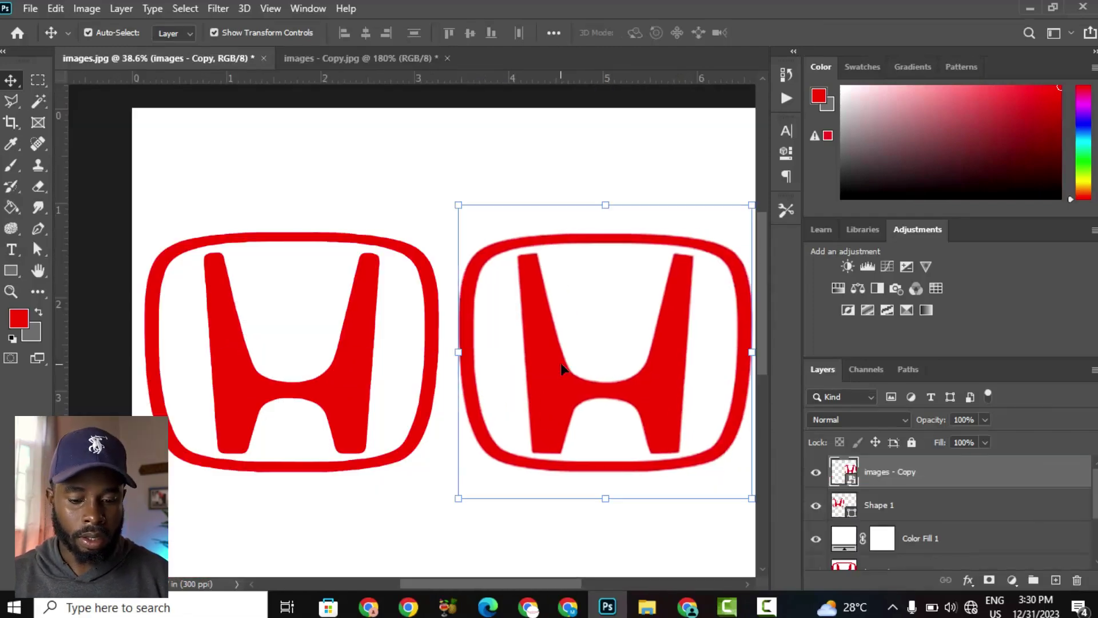
click(346, 179)
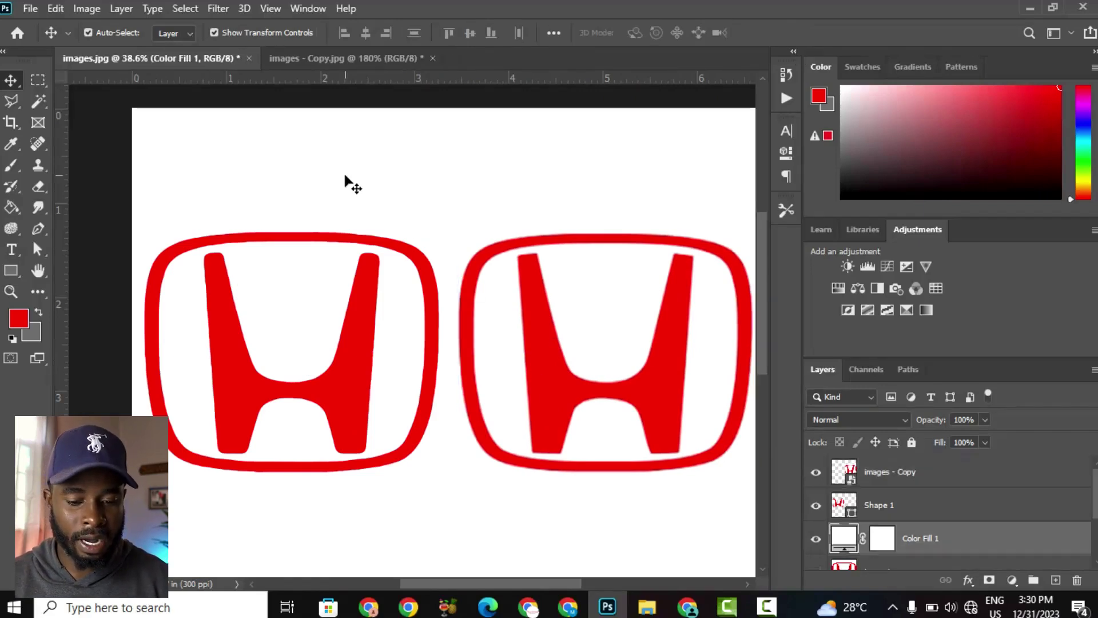
click(369, 329)
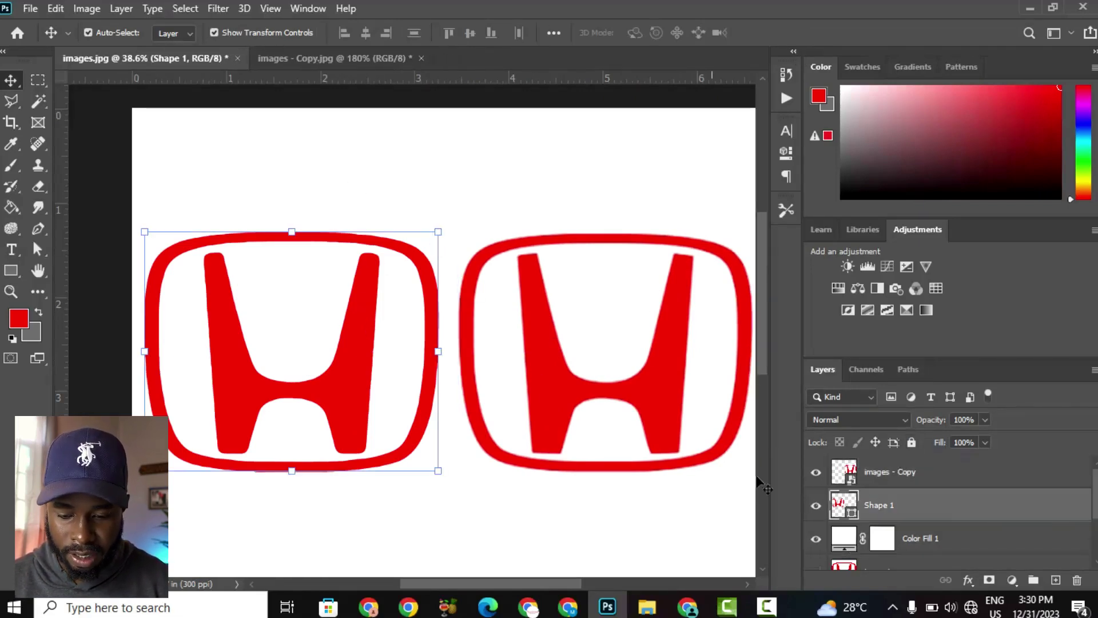
scroll(382, 294, up, 5)
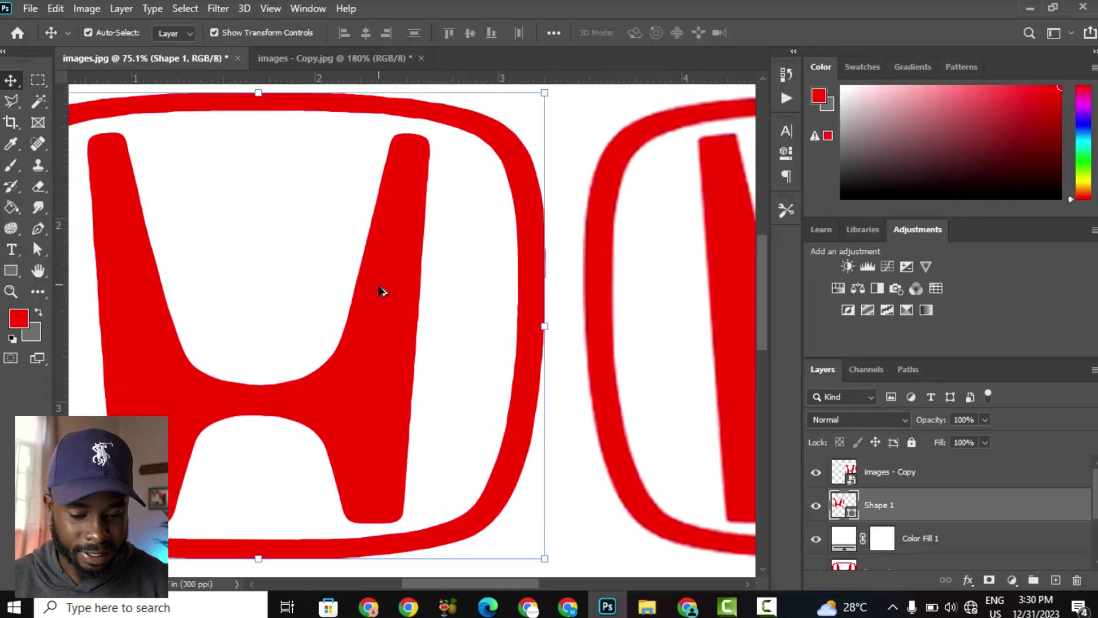
scroll(382, 301, down, 3)
scroll(480, 280, down, 2)
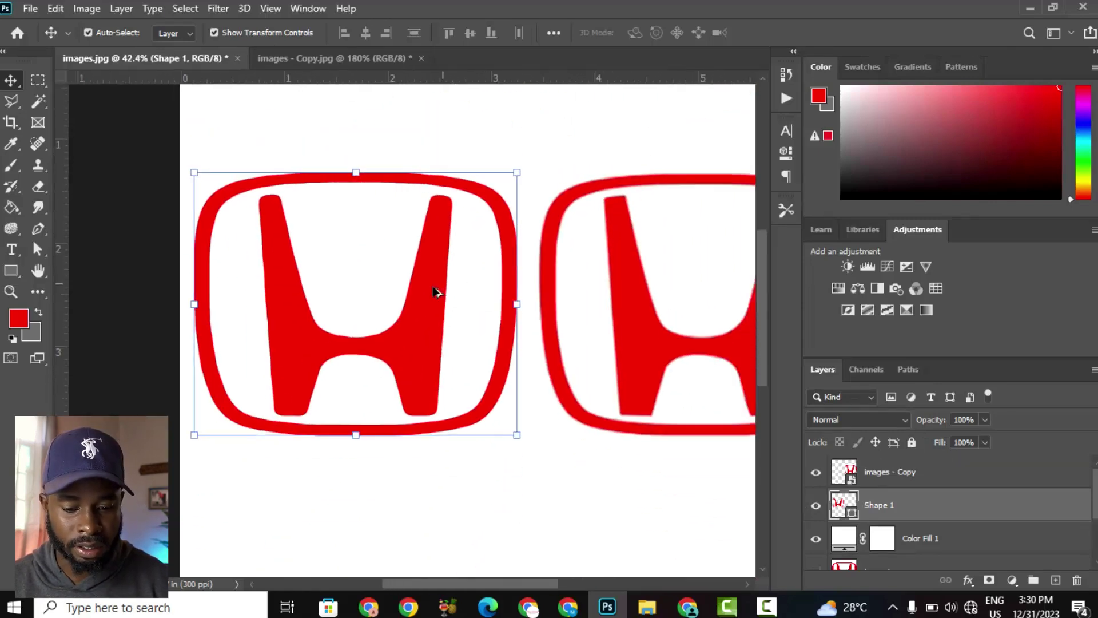
scroll(541, 252, up, 4)
scroll(549, 232, down, 3)
click(603, 219)
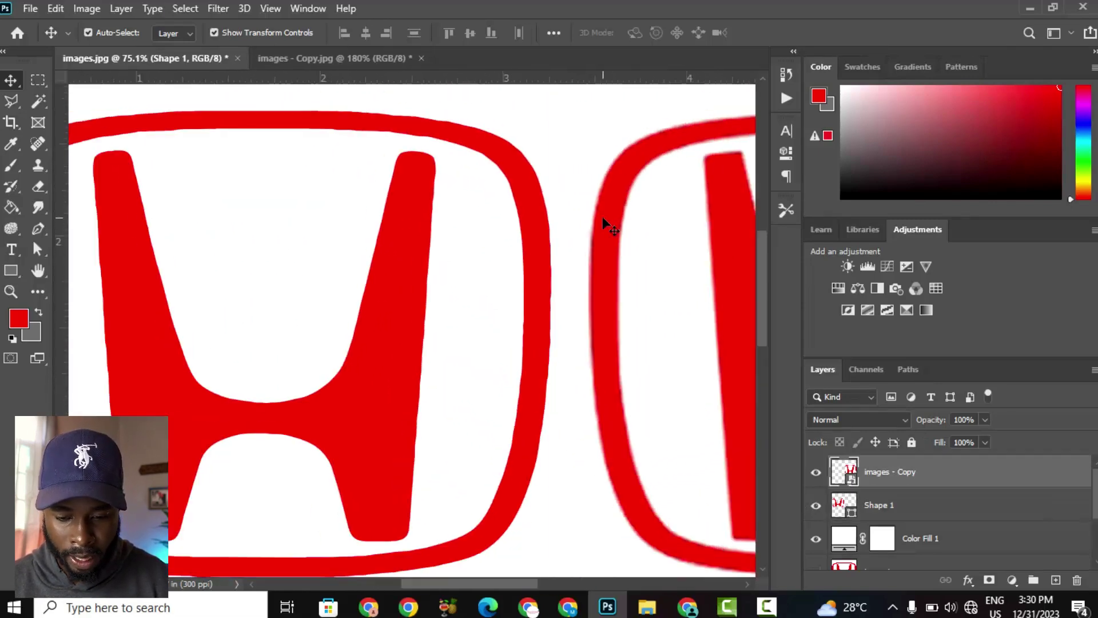
scroll(625, 306, down, 3)
scroll(517, 437, up, 2)
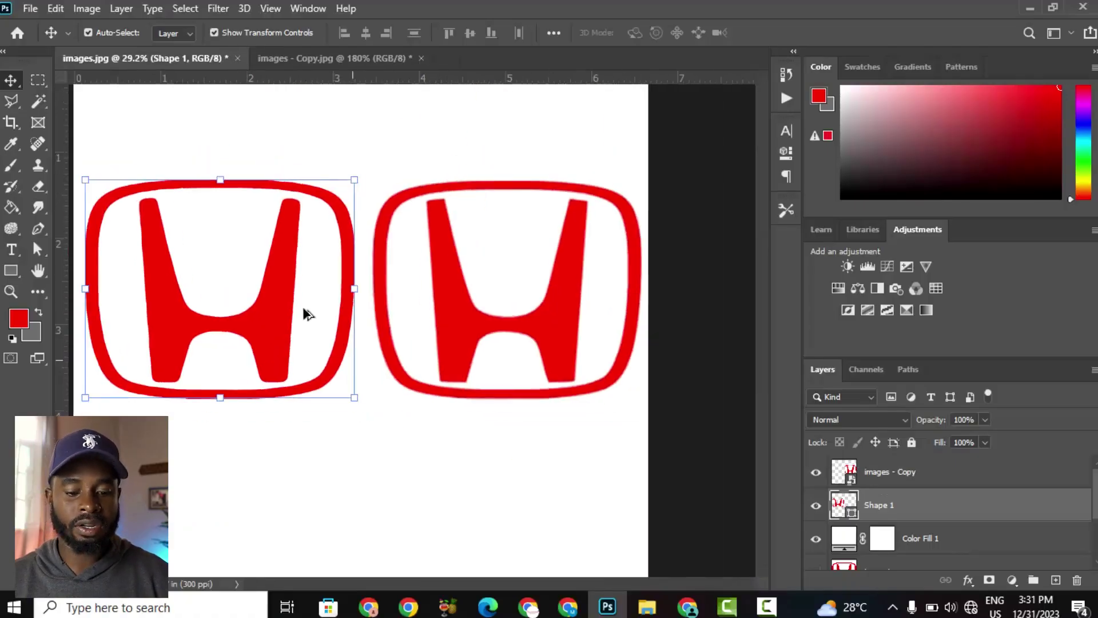
scroll(303, 314, down, 1)
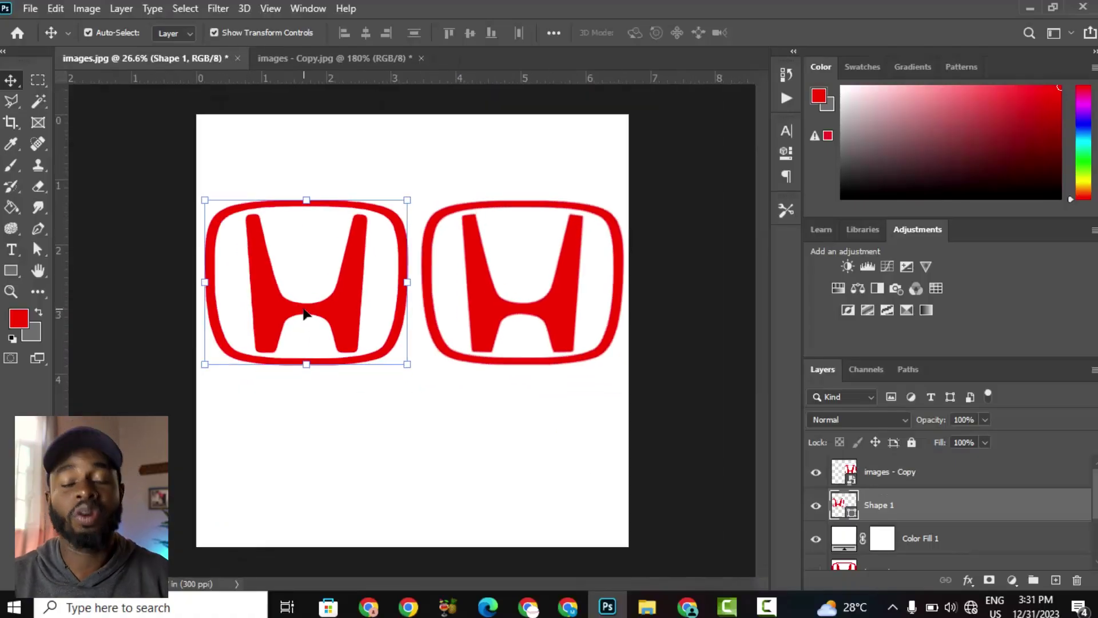